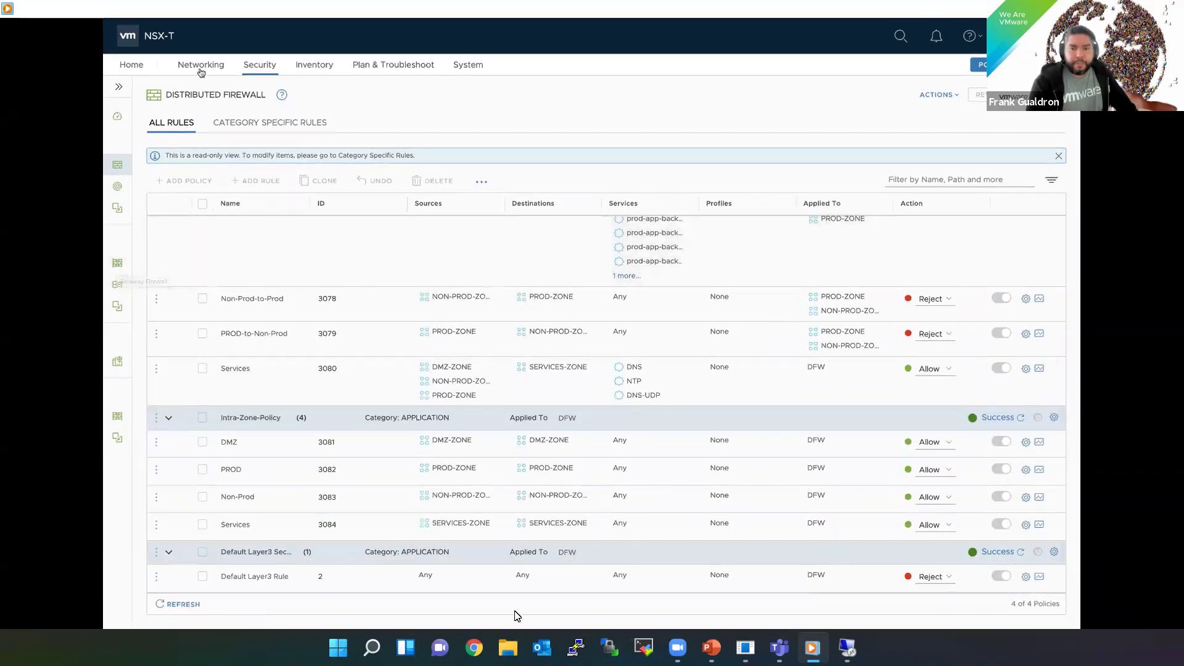
- Pause the demo video and switch to the remote desktop session with the live NSX Intelligence map
{"action": "left_click", "coordinate": [591, 609]}
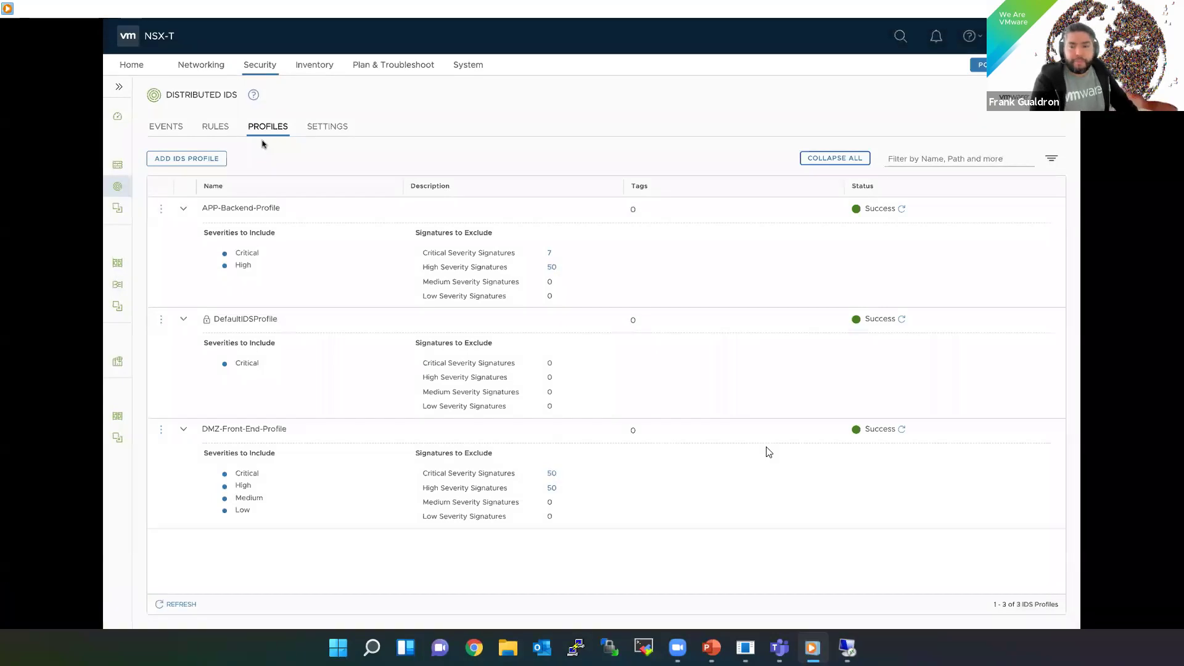
{"action": "mouse_move", "coordinate": [833, 624]}
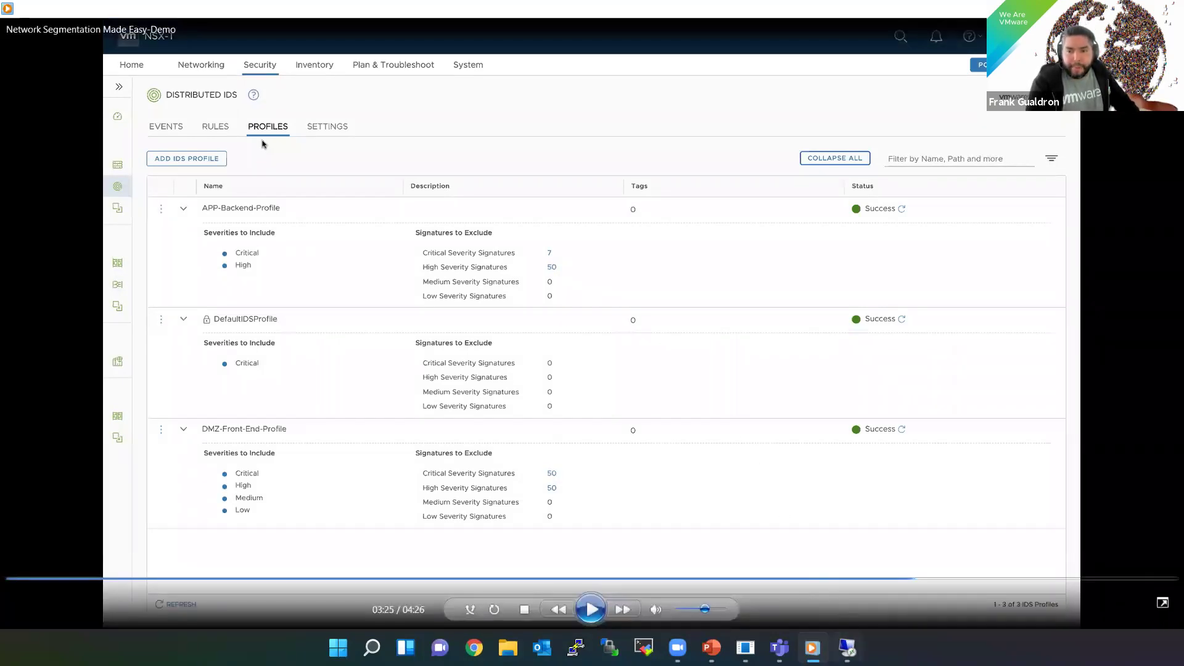
{"action": "left_click", "coordinate": [845, 649]}
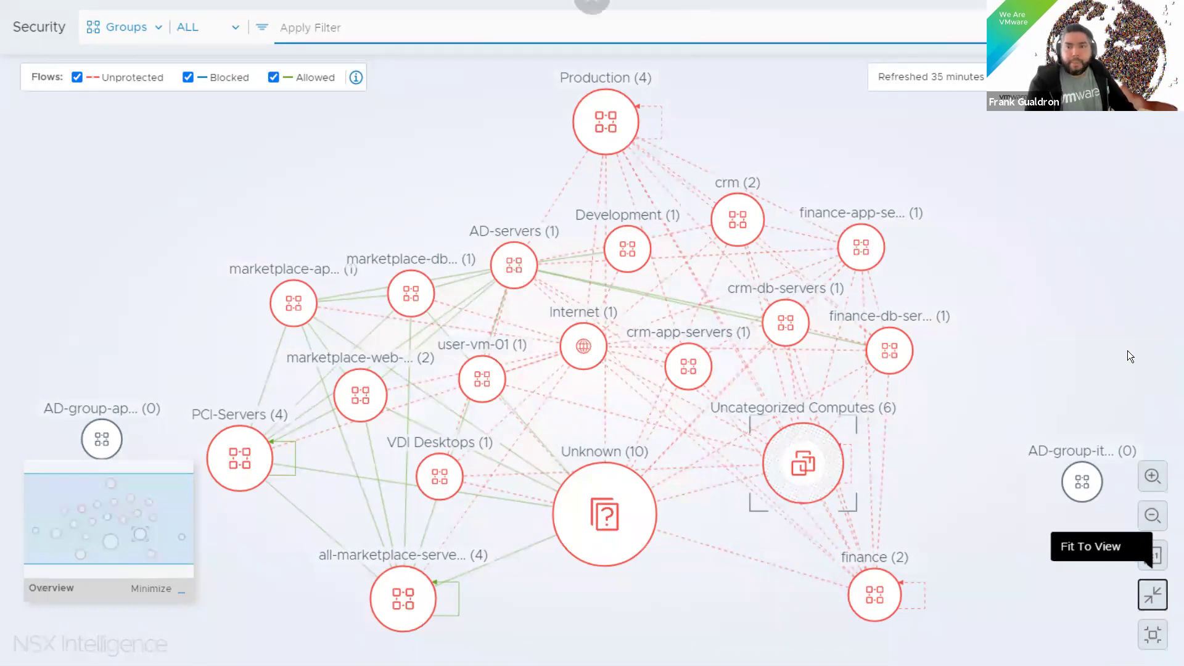
- Examine the services on the first completed flow between crm-app-servers and finance-app-servers, and close the flow details
{"action": "mouse_move", "coordinate": [685, 364]}
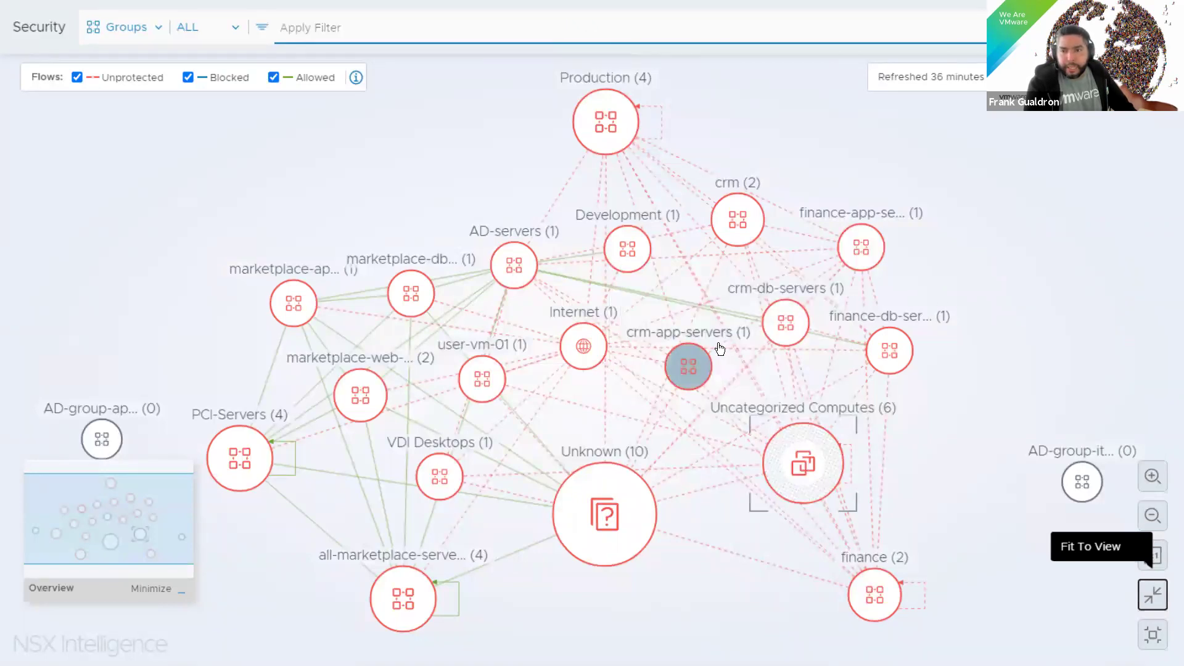
{"action": "left_click", "coordinate": [720, 347]}
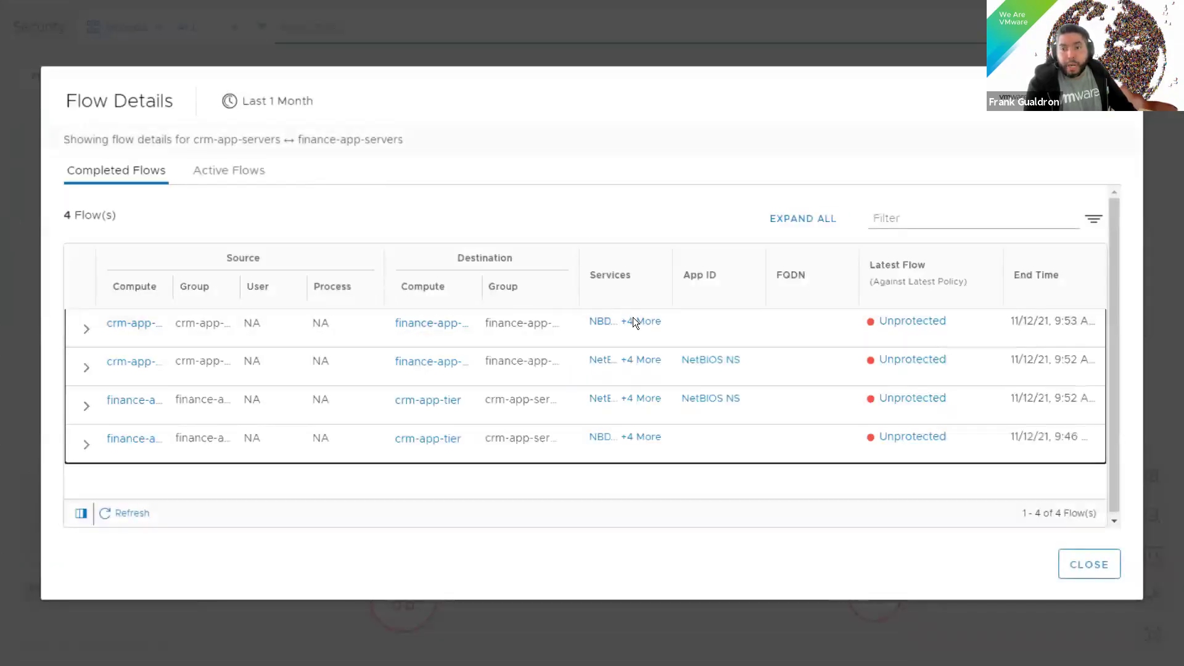
{"action": "left_click", "coordinate": [639, 319]}
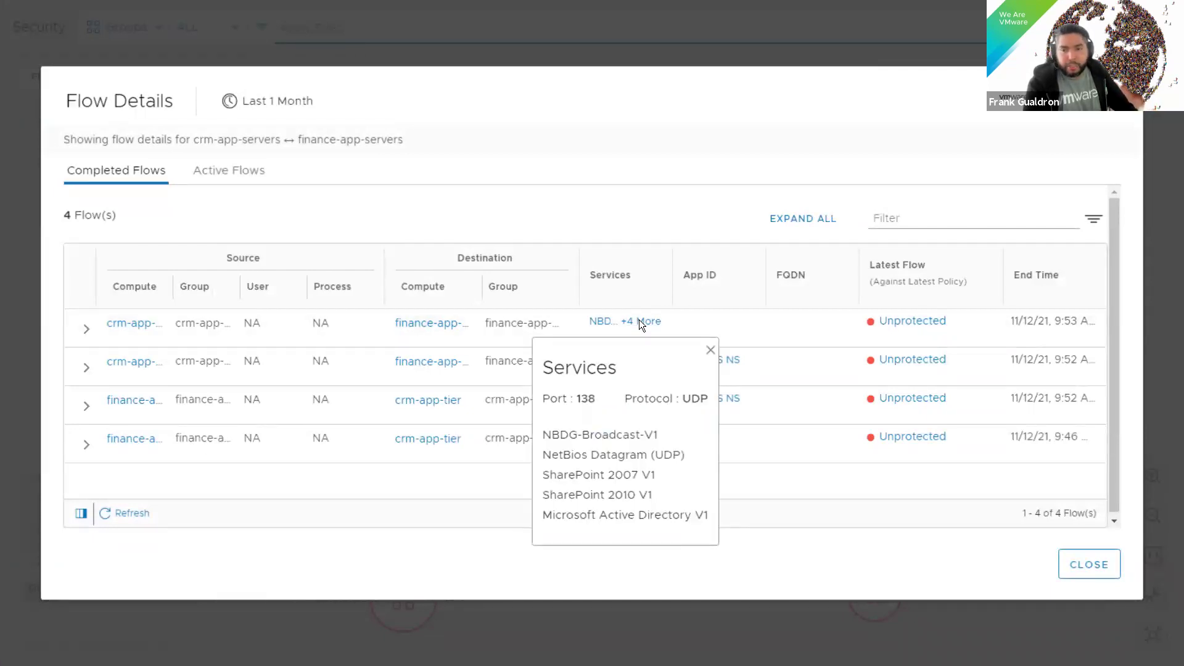
{"action": "triple_click", "coordinate": [606, 469]}
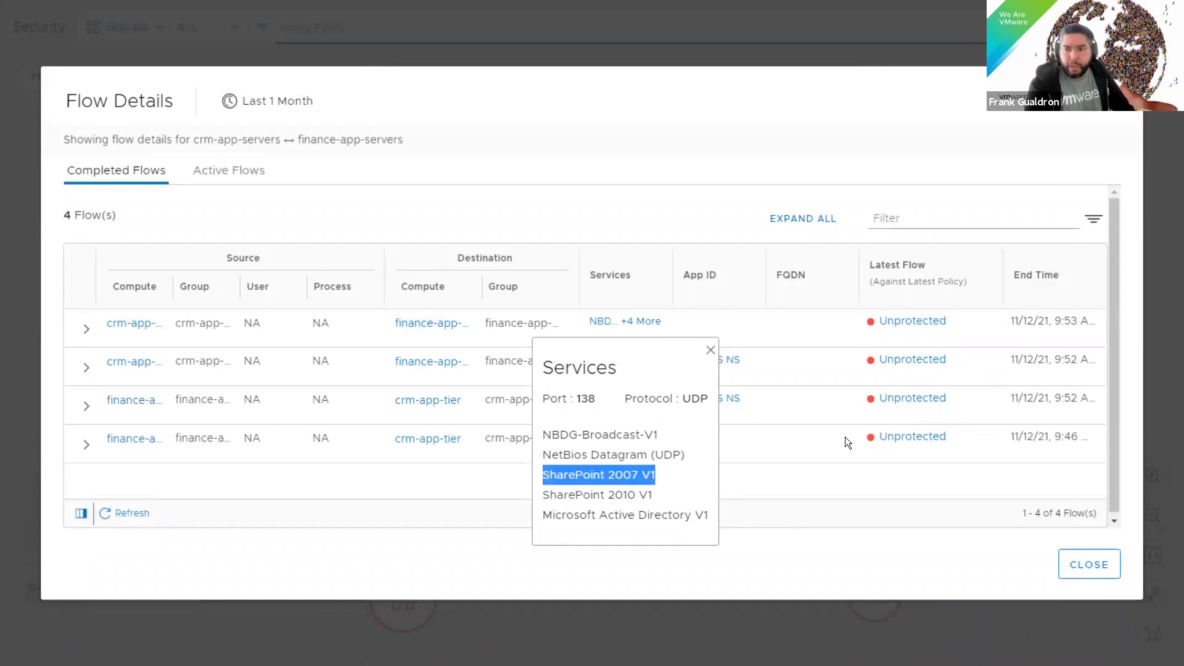
{"action": "left_click", "coordinate": [1086, 93]}
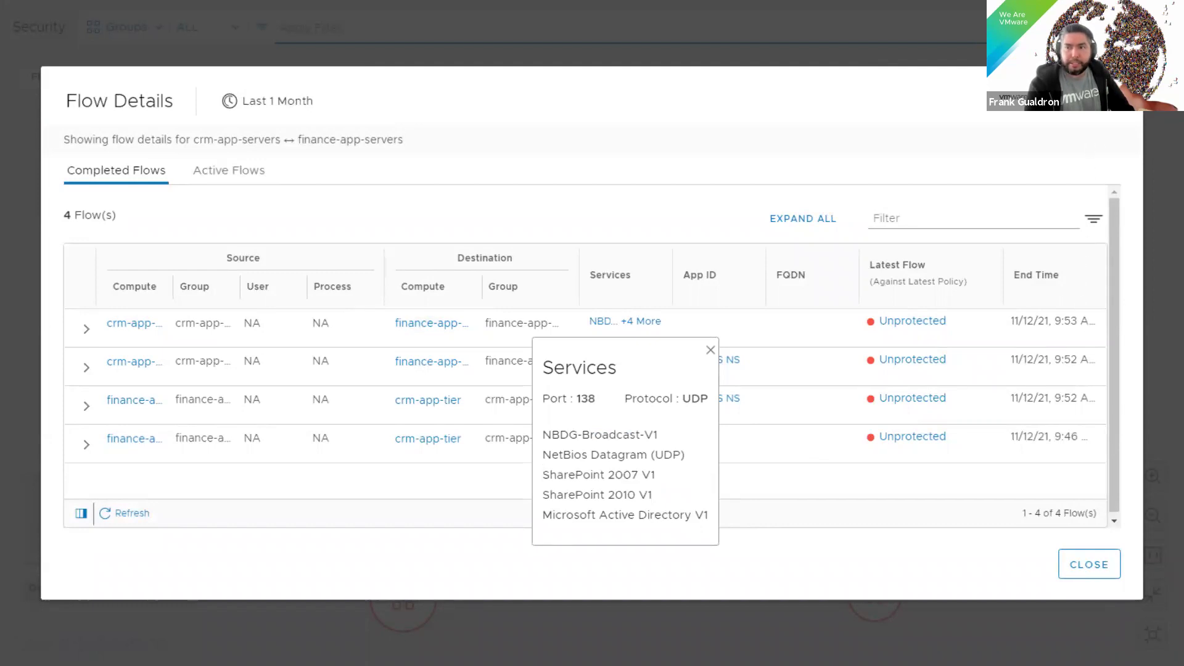
{"action": "key", "text": "Escape"}
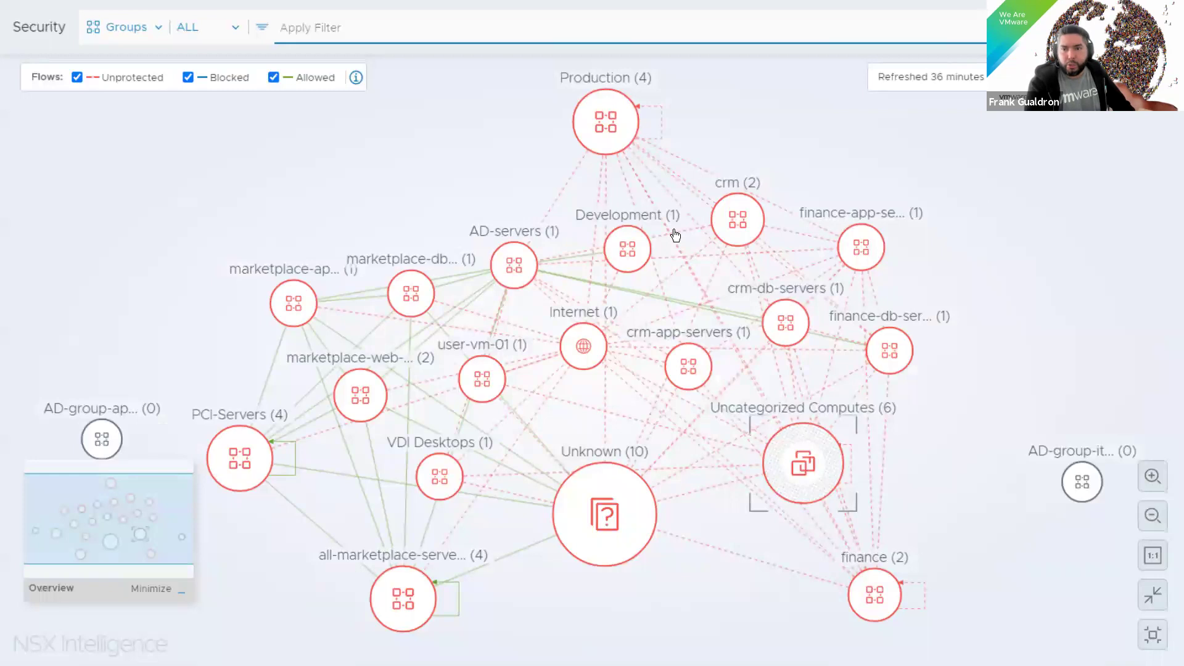
- Drill into the crm group and examine the services on the second completed flow from crm-db-tier to Public IPs, closing the details
{"action": "left_click", "coordinate": [738, 219]}
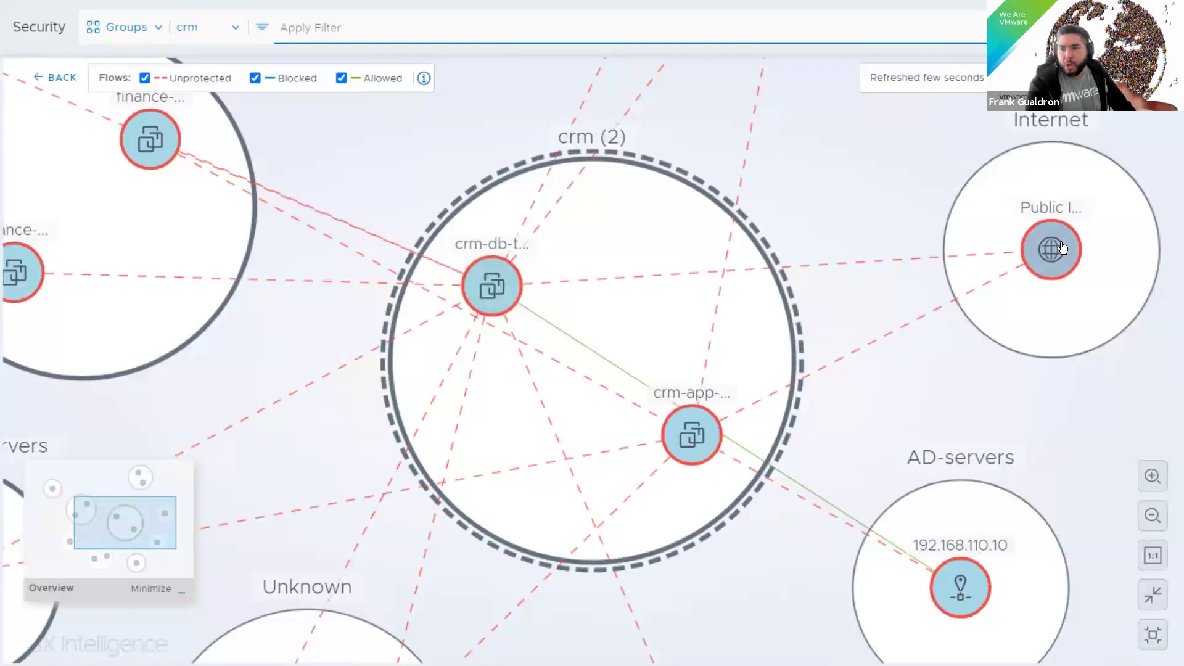
{"action": "mouse_move", "coordinate": [1045, 246]}
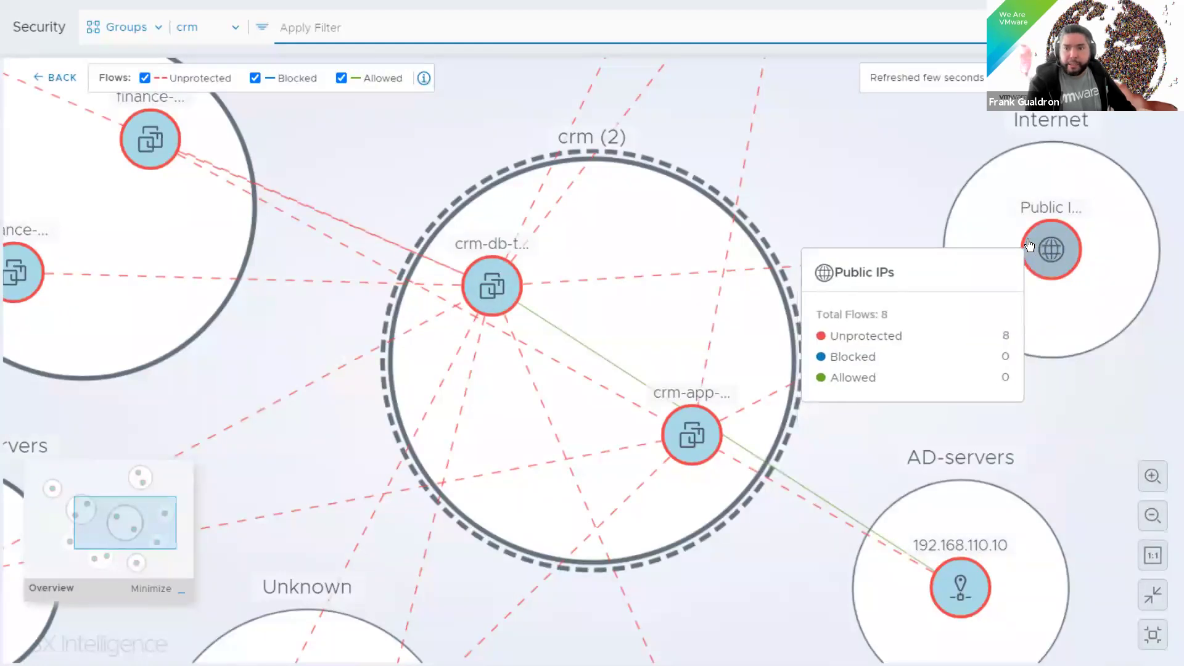
{"action": "left_click", "coordinate": [787, 269]}
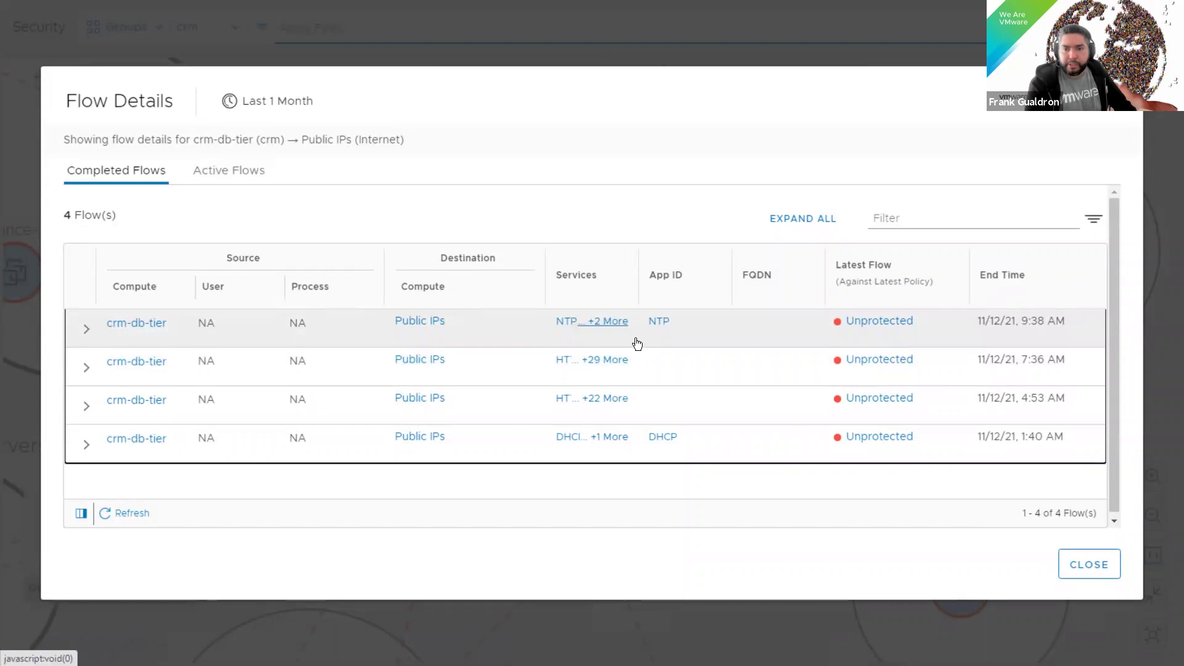
{"action": "left_click", "coordinate": [617, 365]}
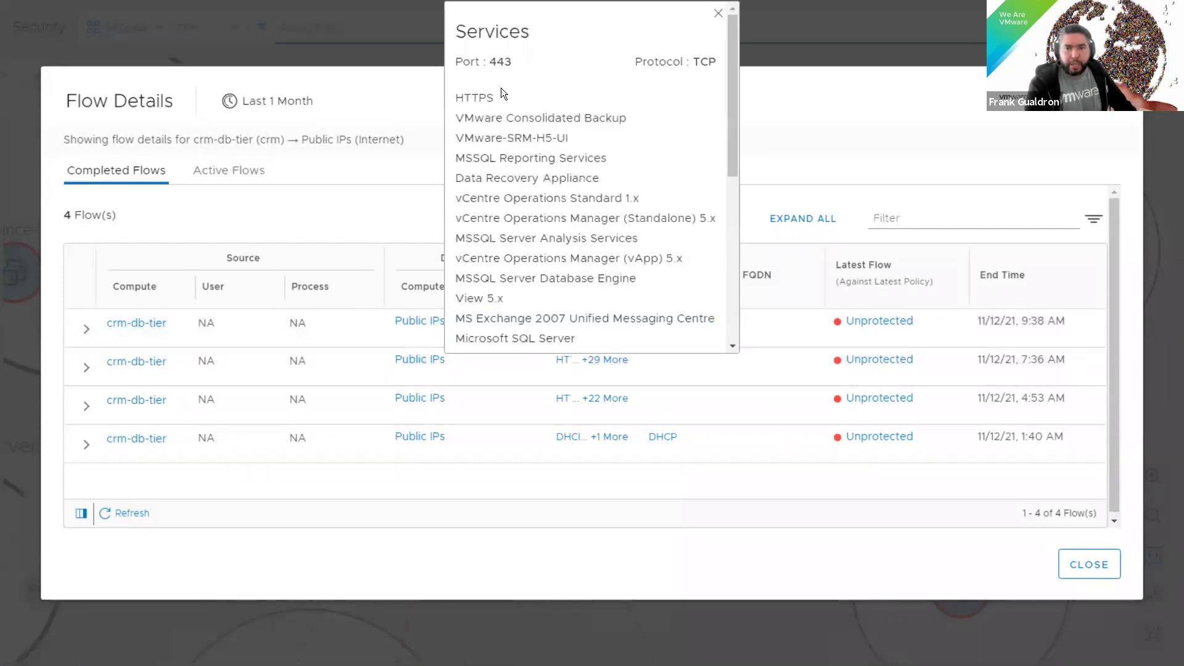
{"action": "double_click", "coordinate": [484, 97]}
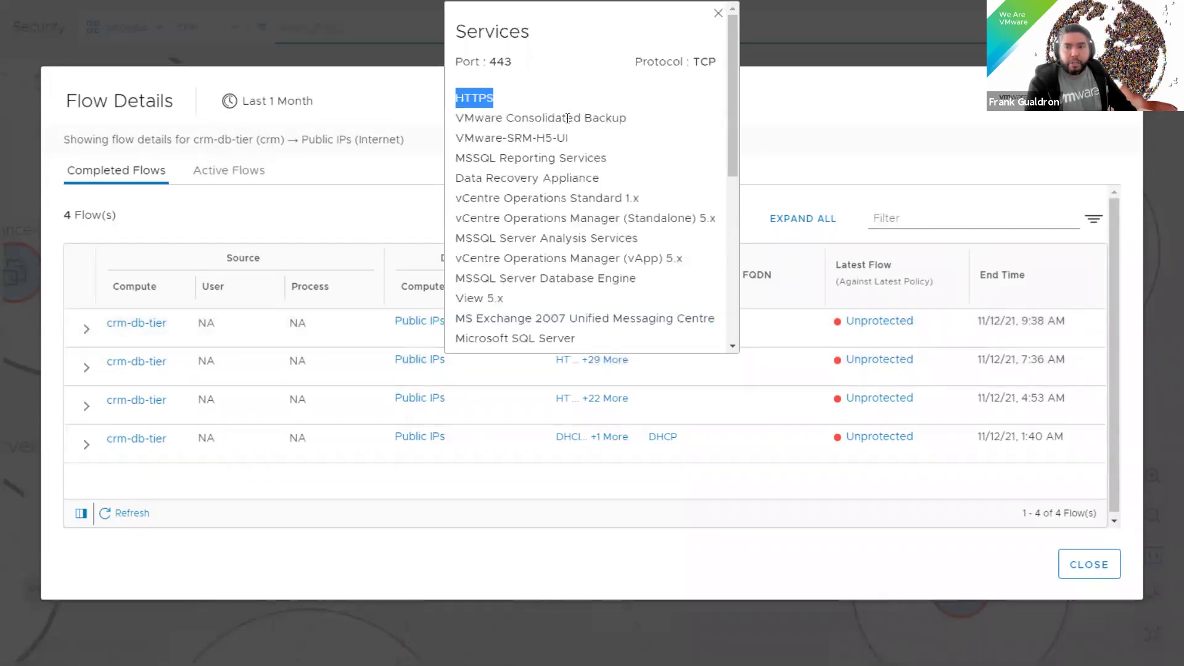
{"action": "left_click", "coordinate": [431, 361]}
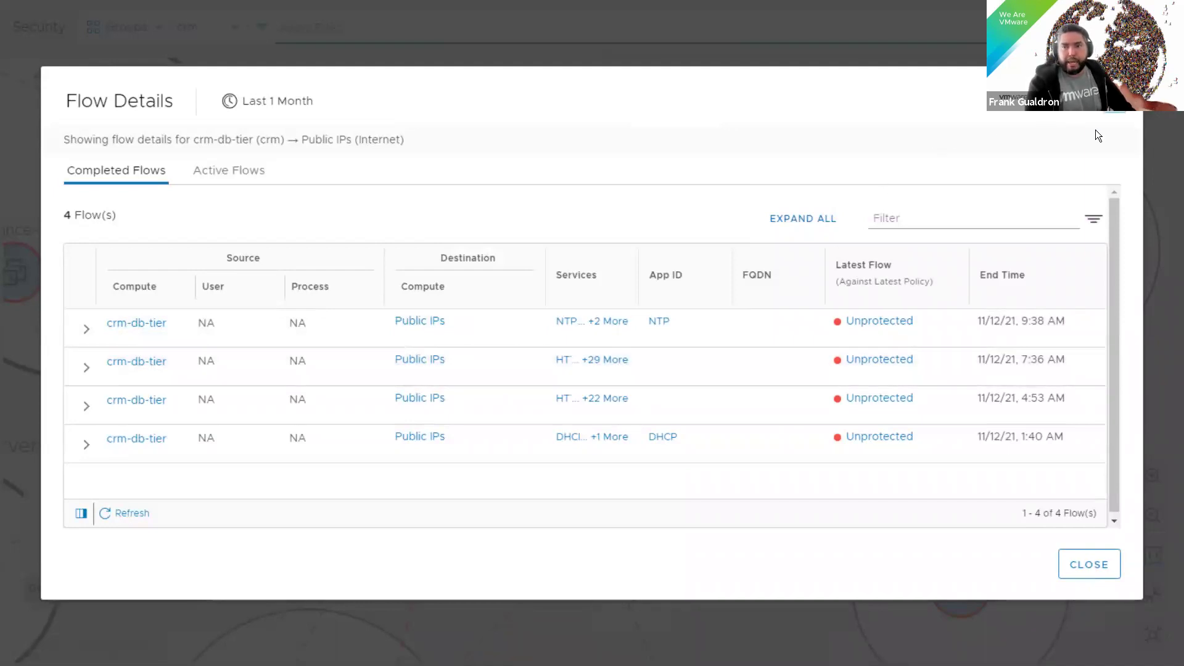
{"action": "key", "text": "Escape"}
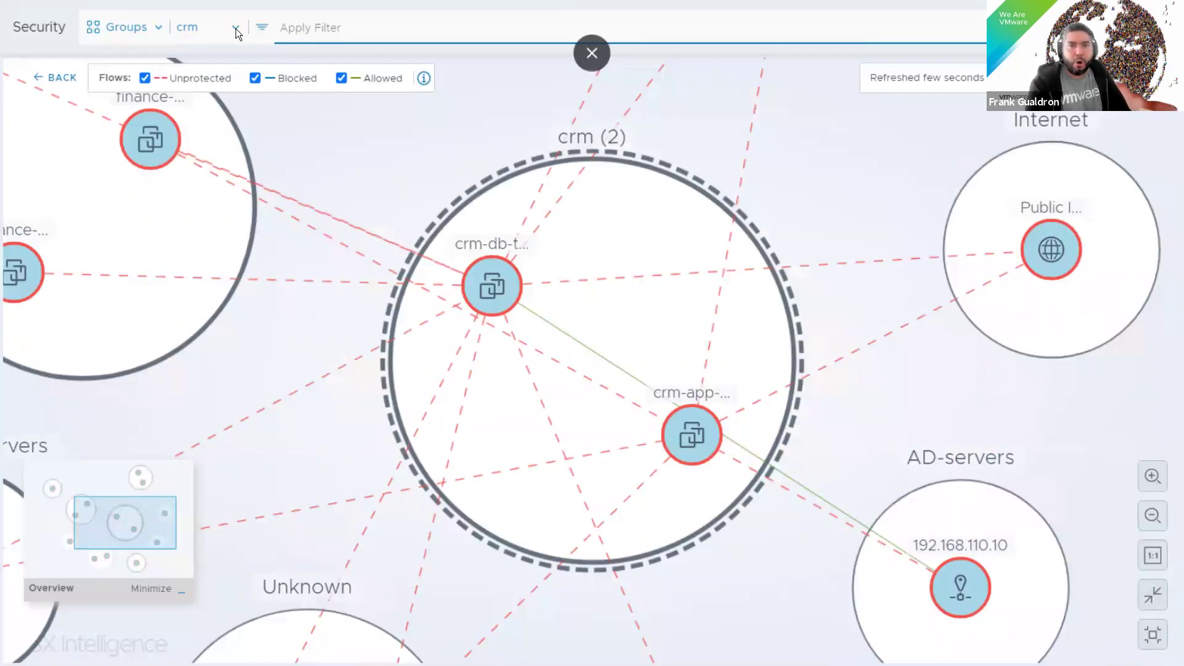
- Filter the map by computes to hr-app-01, hr-db-01, hr-web-01 and hr-web-02, searching for "hr"
{"action": "left_click", "coordinate": [157, 30]}
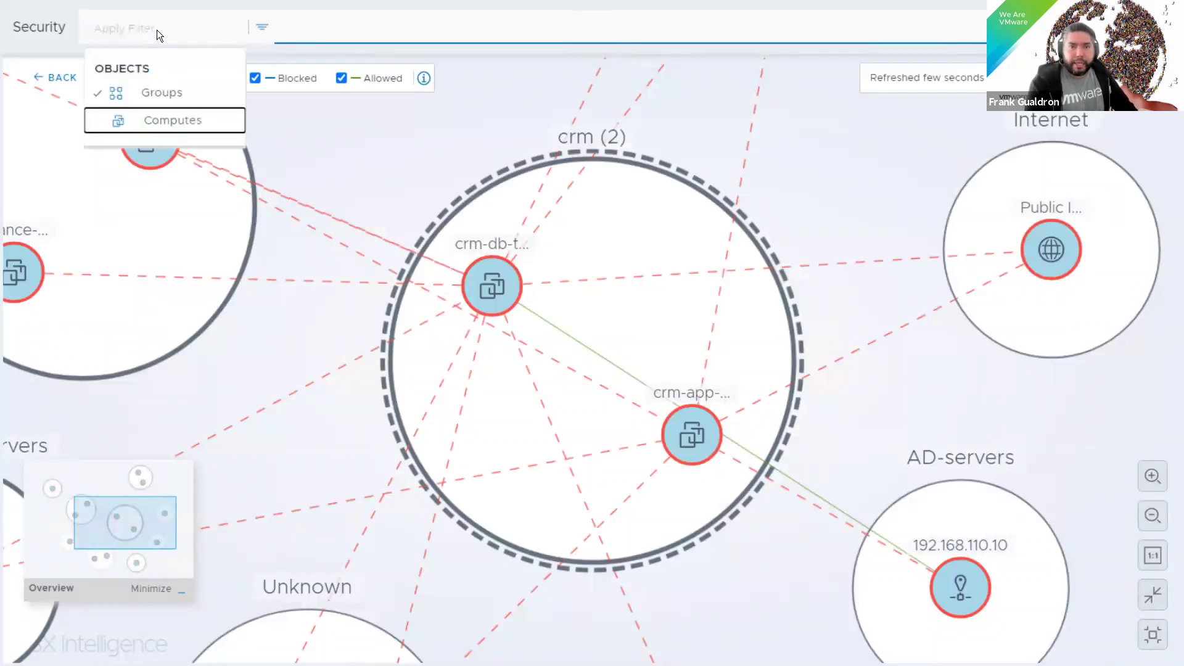
{"action": "left_click", "coordinate": [123, 121]}
{"action": "left_click", "coordinate": [262, 120]}
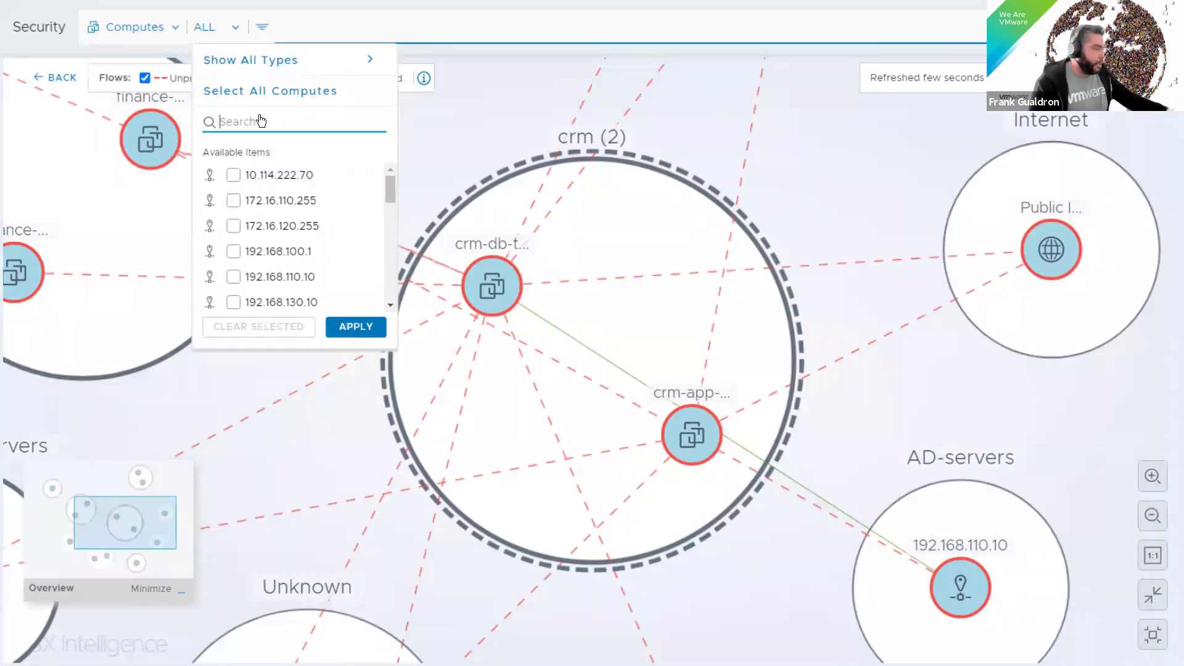
{"action": "type", "text": "hr"}
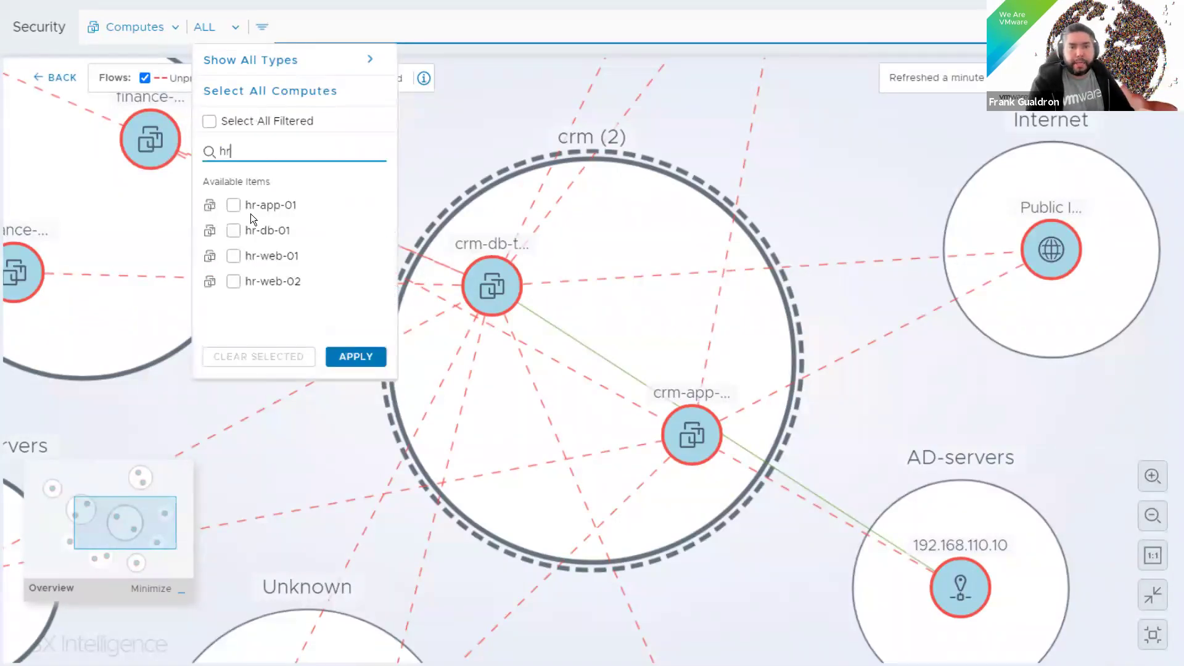
{"action": "left_click", "coordinate": [234, 205]}
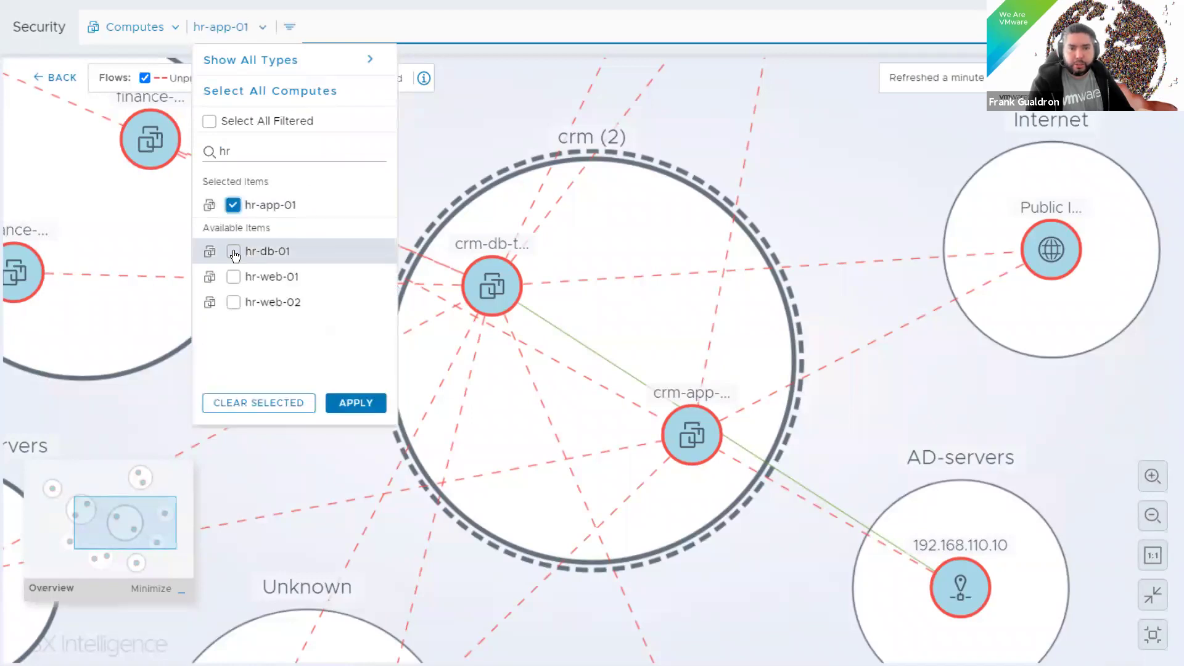
{"action": "left_click", "coordinate": [233, 252]}
{"action": "left_click", "coordinate": [233, 276]}
{"action": "left_click", "coordinate": [233, 302]}
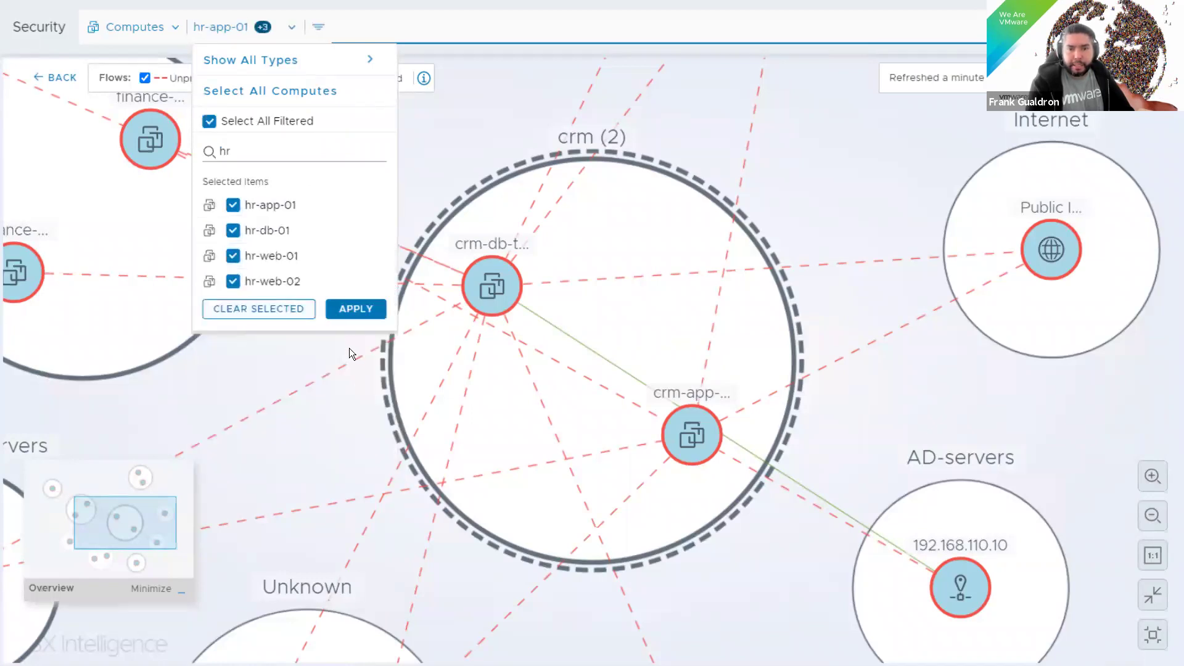
{"action": "left_click", "coordinate": [352, 310]}
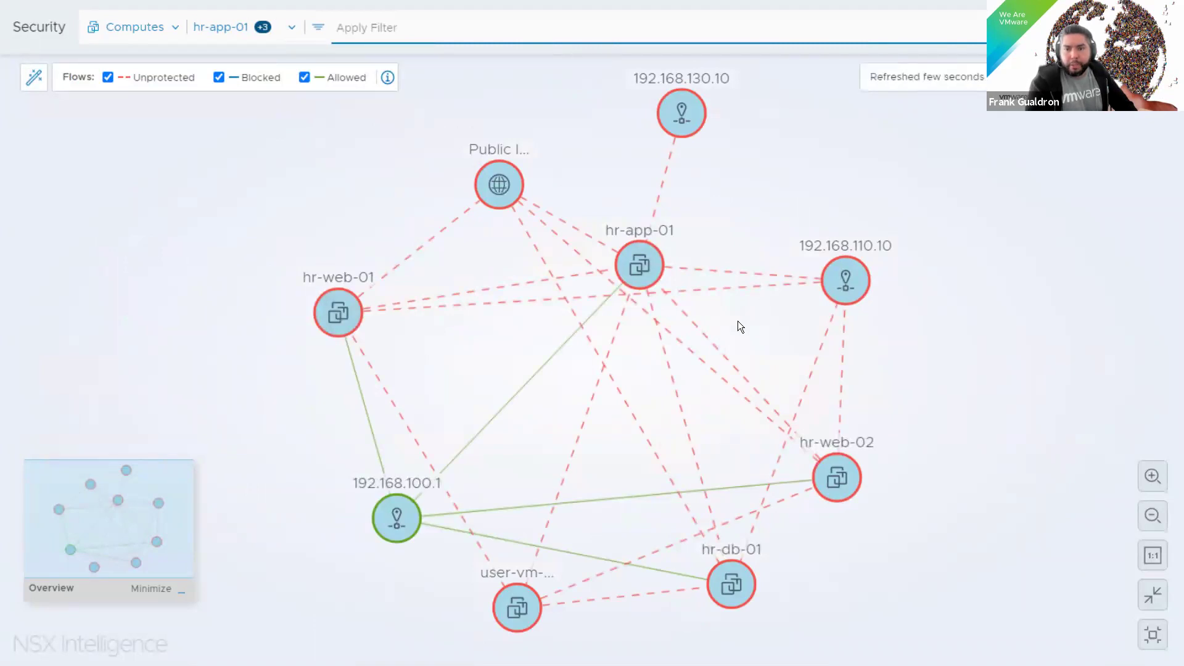
- Start recommendation discovery for the filtered computes, using L7 Context Profiles and a Last 1 Month time range, and dismiss the notice
{"action": "left_click", "coordinate": [33, 77]}
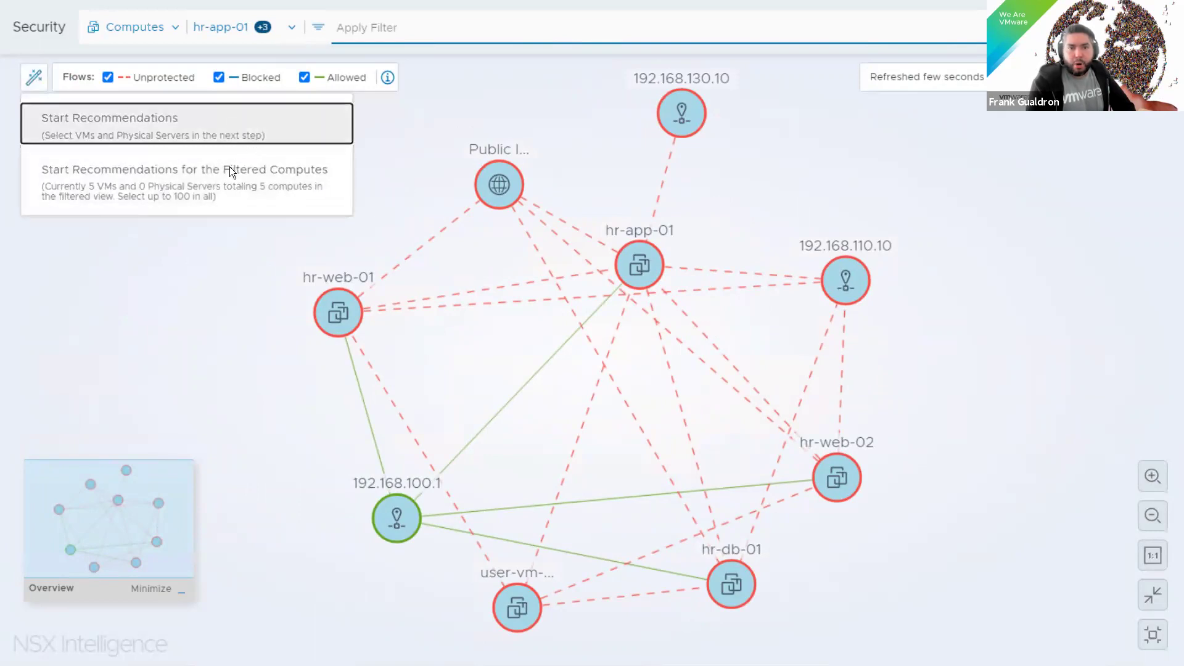
{"action": "left_click", "coordinate": [230, 169]}
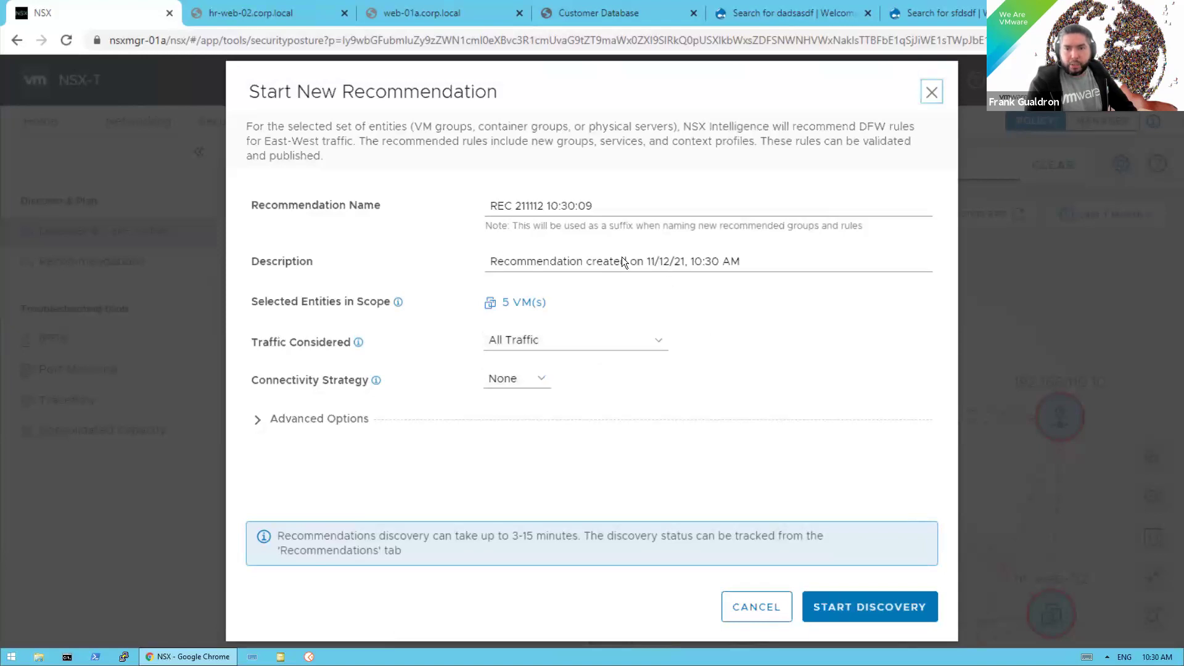
{"action": "left_click", "coordinate": [259, 419]}
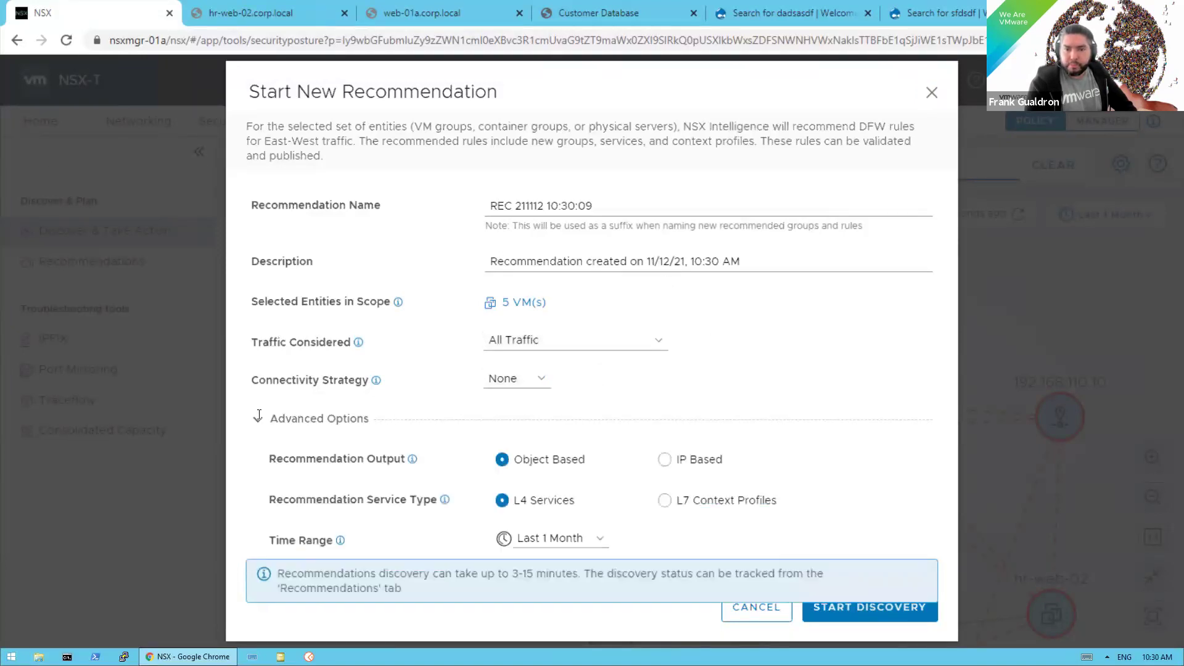
{"action": "left_click", "coordinate": [584, 542]}
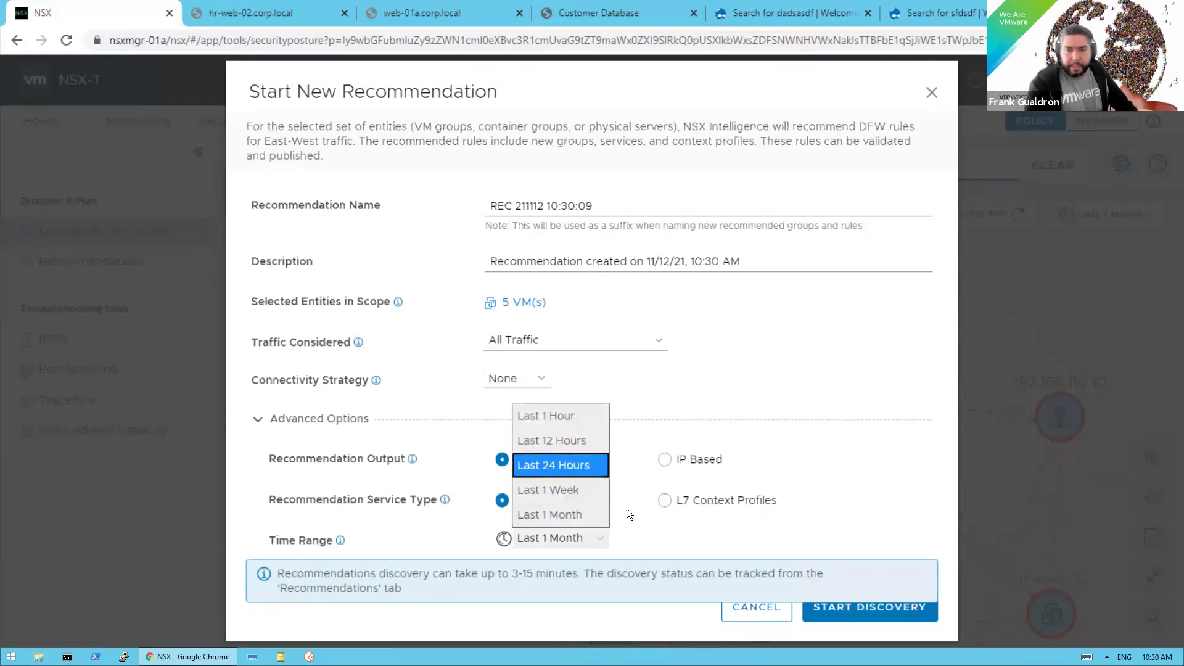
{"action": "left_click", "coordinate": [577, 513]}
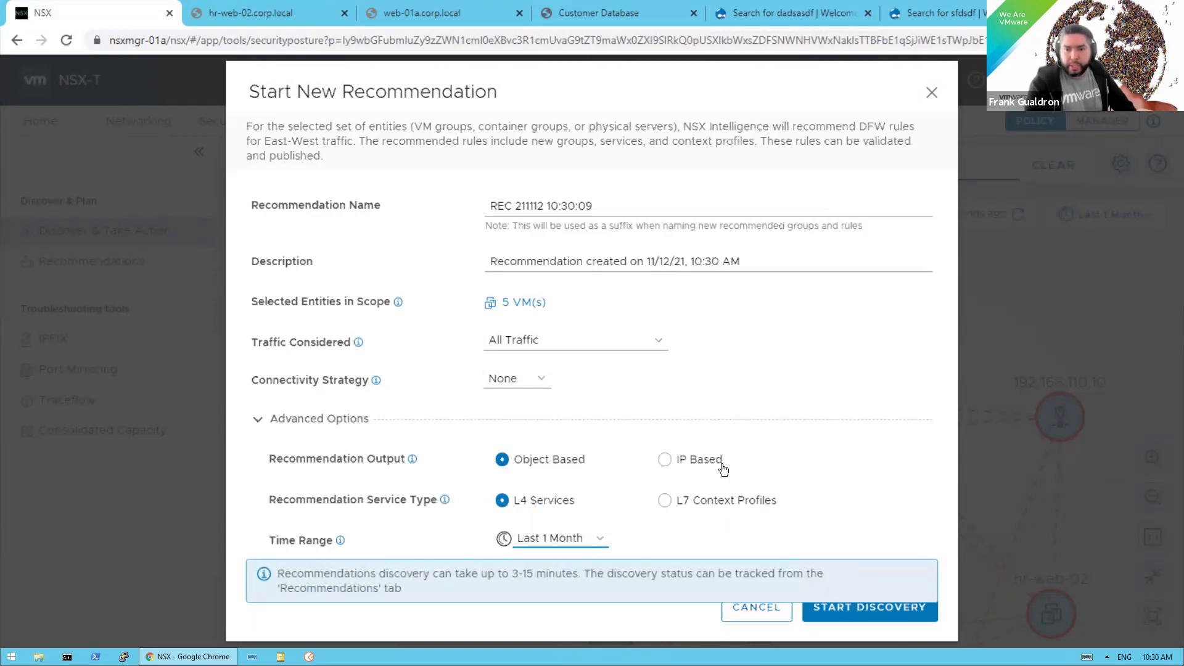
{"action": "left_click", "coordinate": [666, 501]}
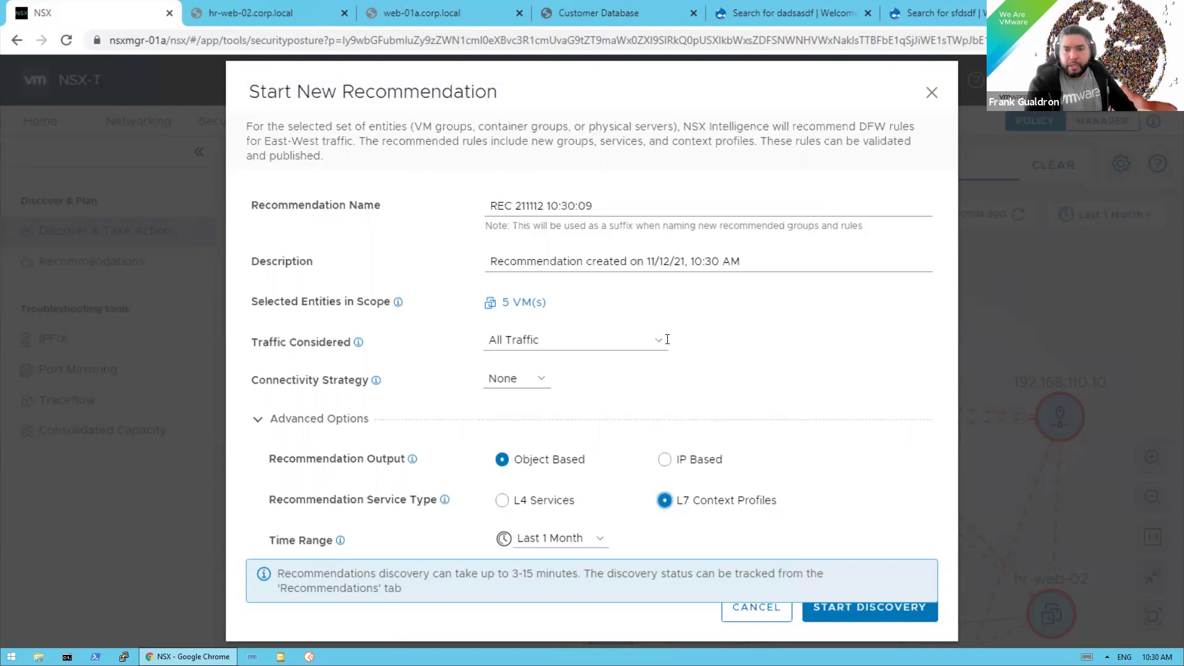
{"action": "left_click", "coordinate": [886, 612]}
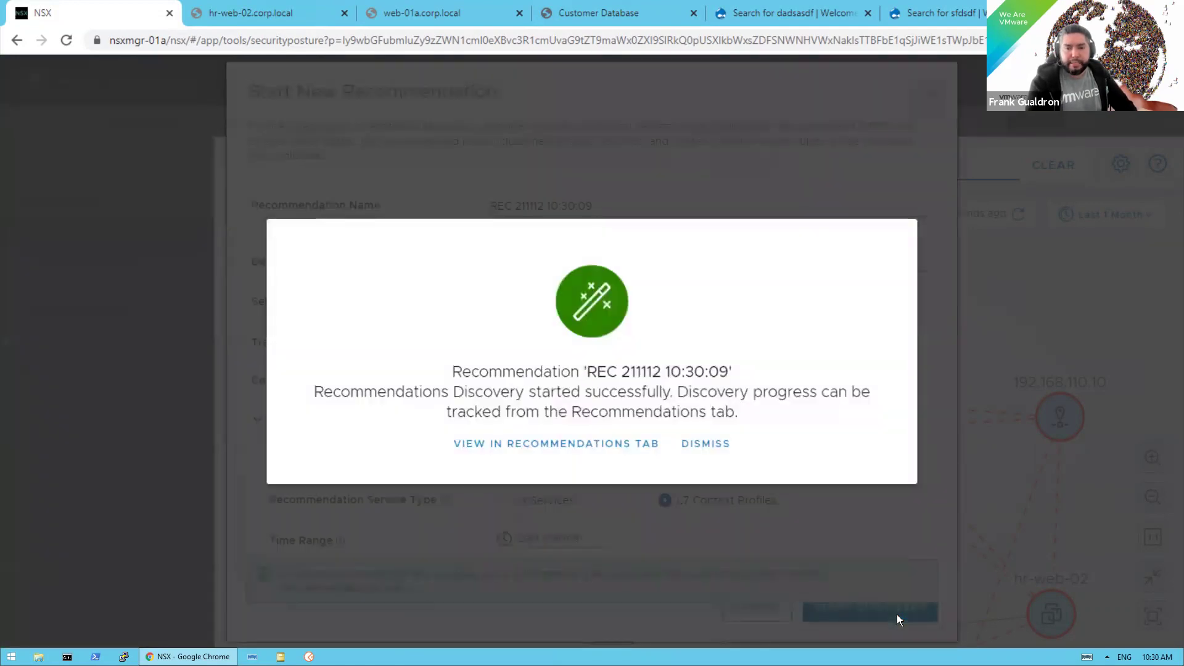
{"action": "left_click", "coordinate": [705, 444]}
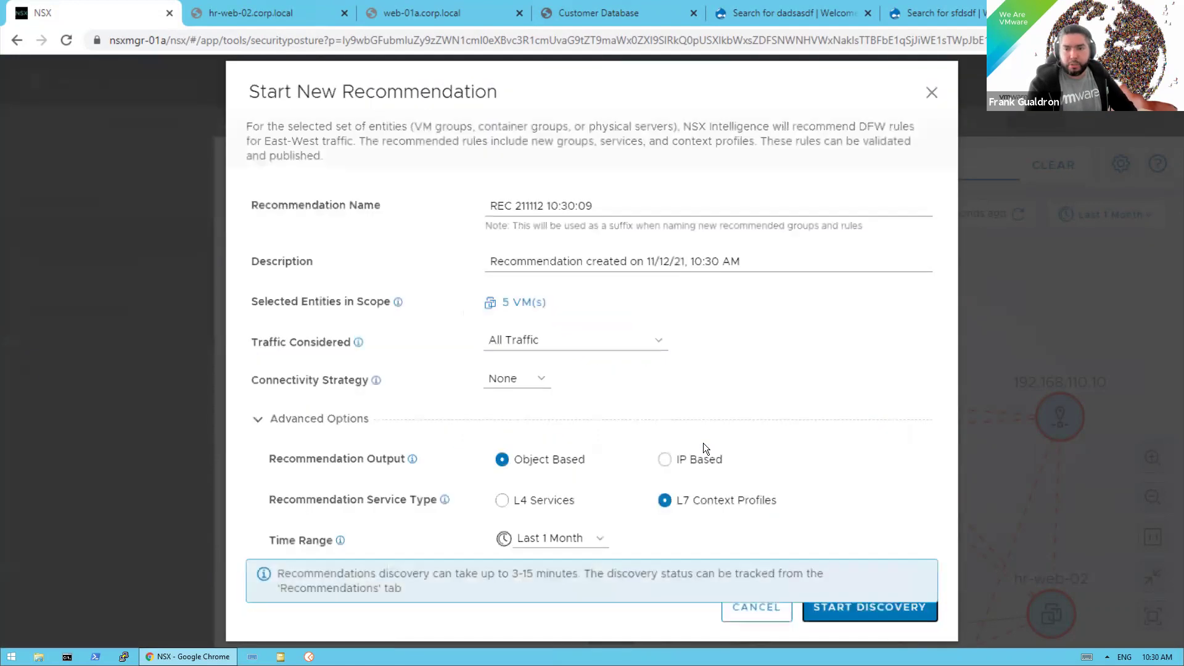
- Open the HR App recommendation and review its full-screen, fitted group map and the first recommended rule
{"action": "left_click", "coordinate": [142, 263]}
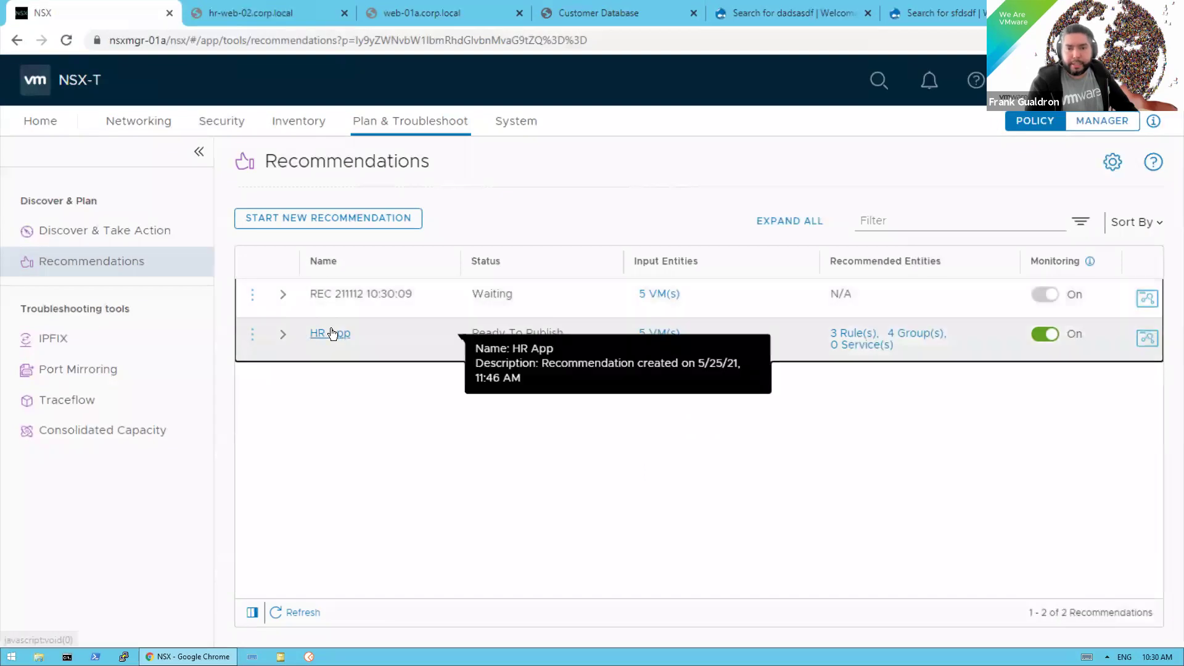
{"action": "left_click", "coordinate": [332, 331]}
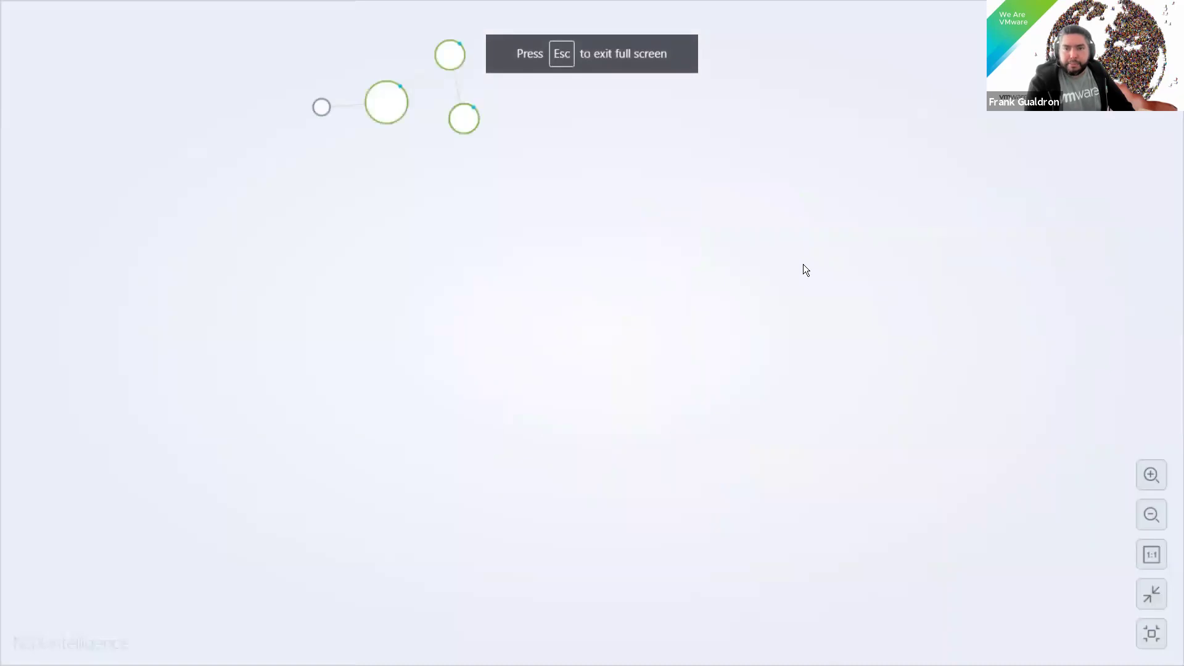
{"action": "left_click", "coordinate": [1152, 594]}
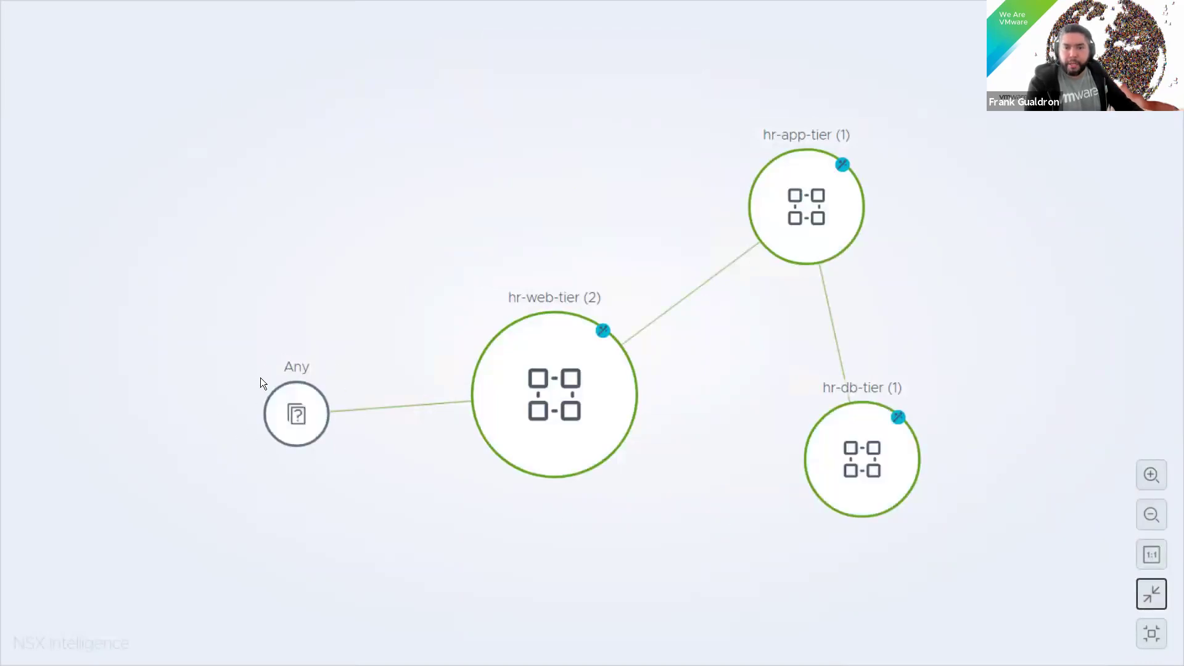
{"action": "left_click", "coordinate": [1149, 632]}
{"action": "mouse_move", "coordinate": [528, 501]}
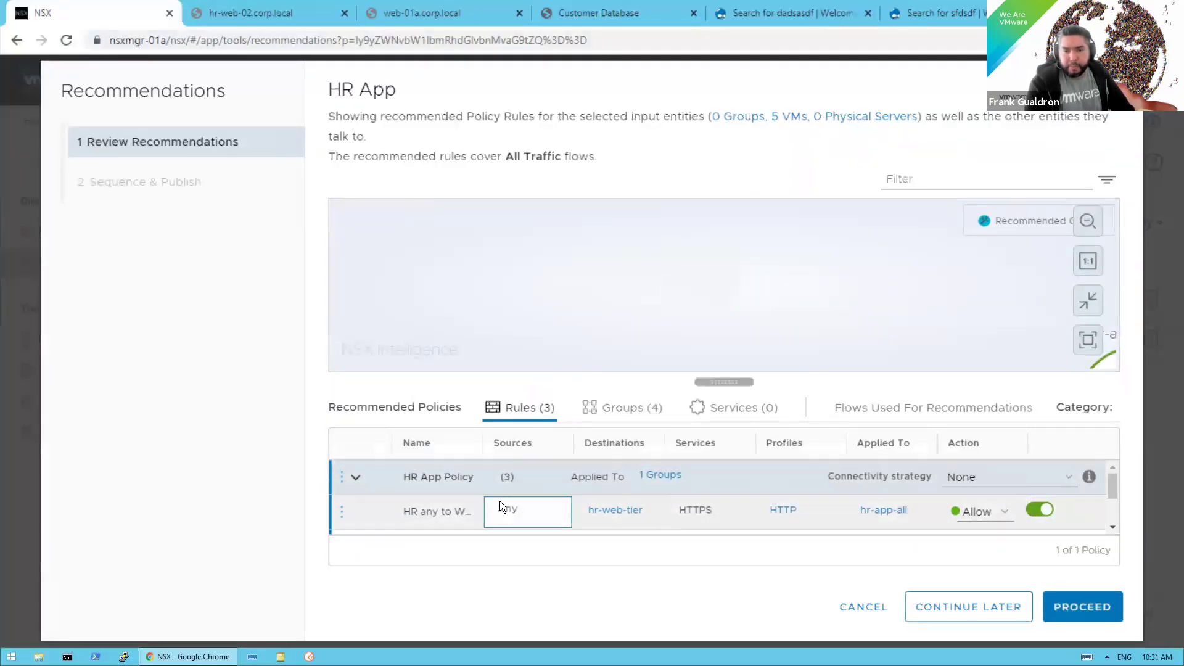
{"action": "mouse_move", "coordinate": [613, 515]}
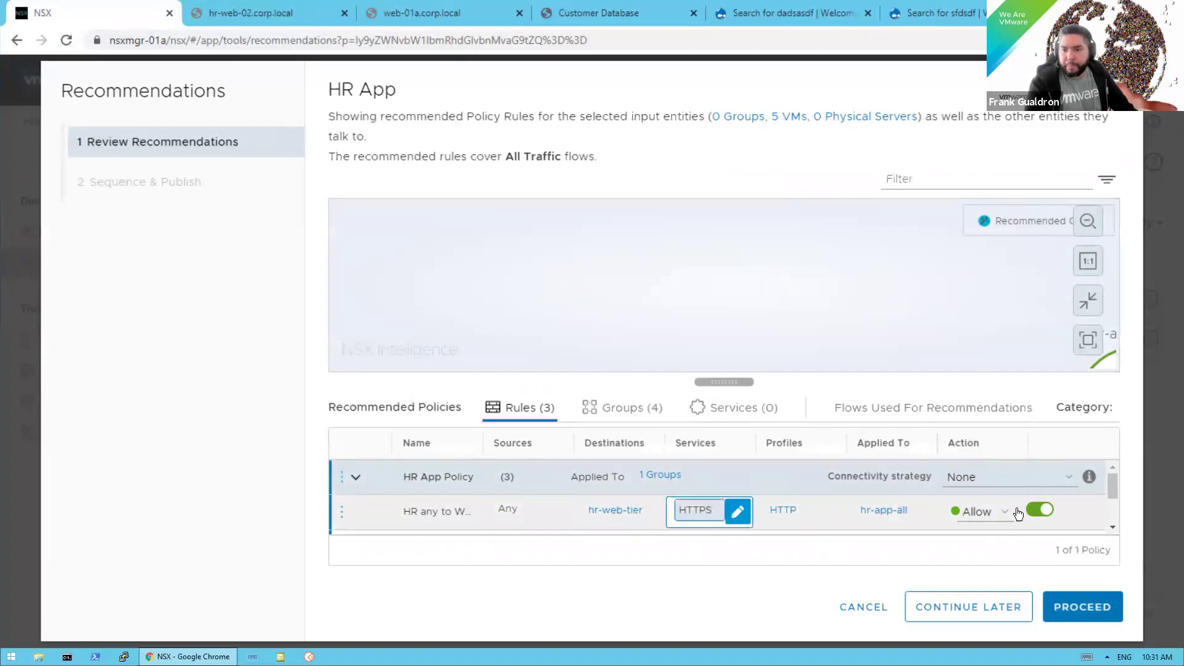
- Review the remaining recommended HR App rules and the L7 context profile choices for the HR App to DB rule, leaving its profile unchanged
{"action": "left_click", "coordinate": [1113, 528]}
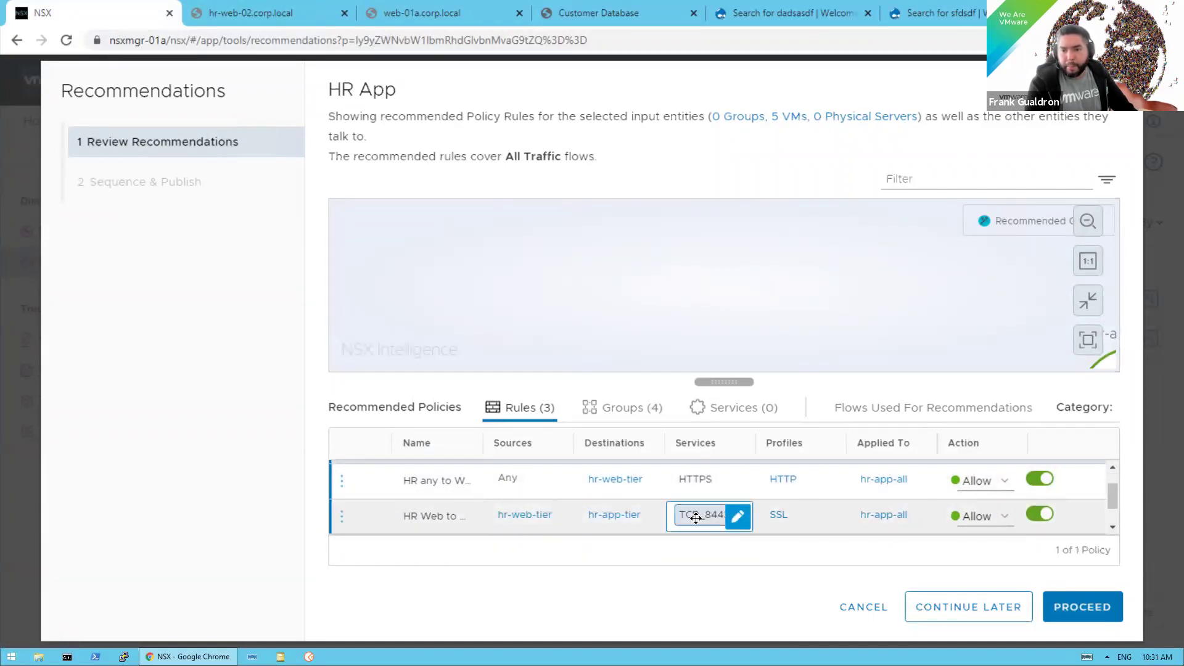
{"action": "left_click", "coordinate": [1113, 528]}
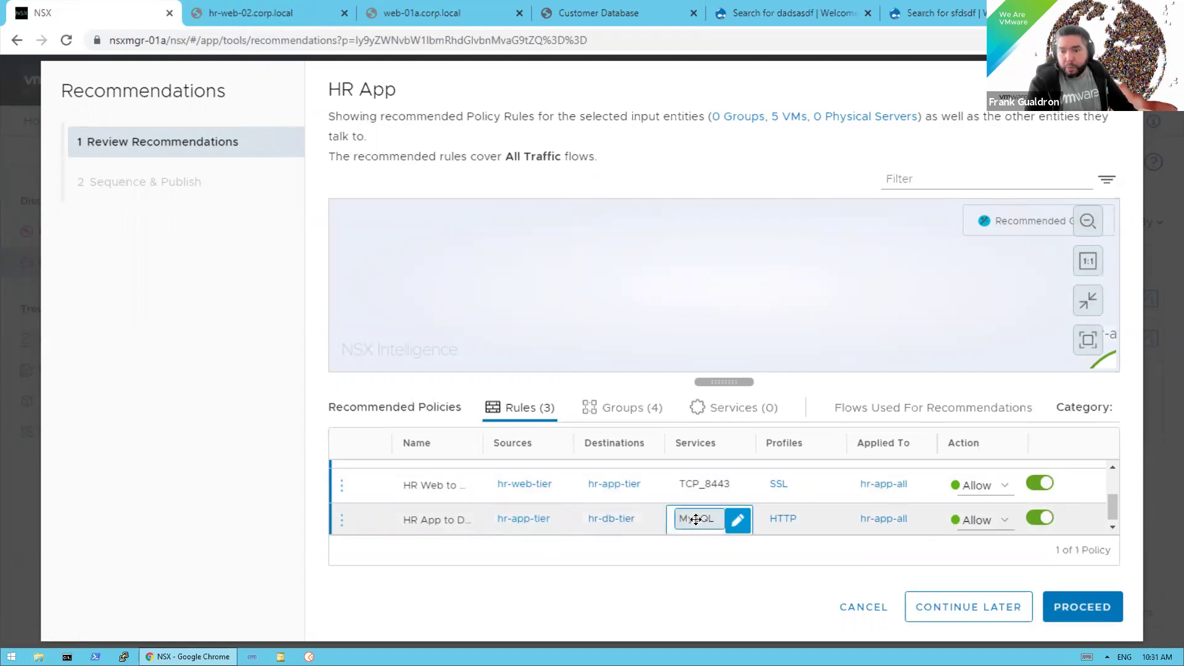
{"action": "left_click", "coordinate": [1113, 525]}
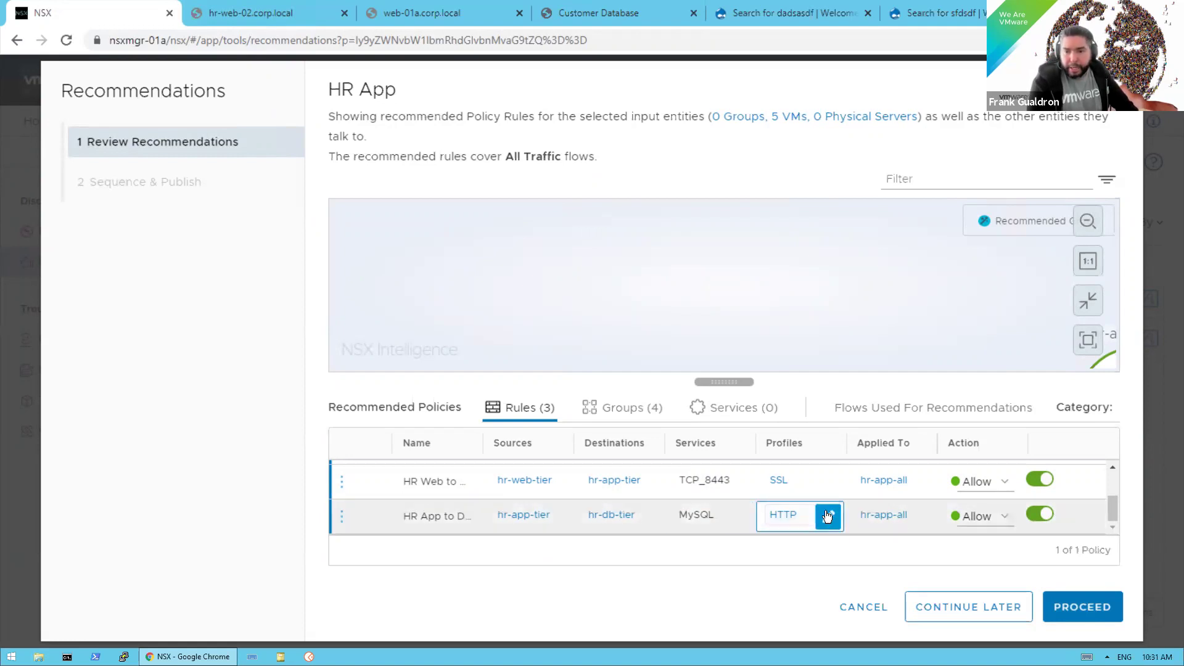
{"action": "left_click", "coordinate": [826, 517]}
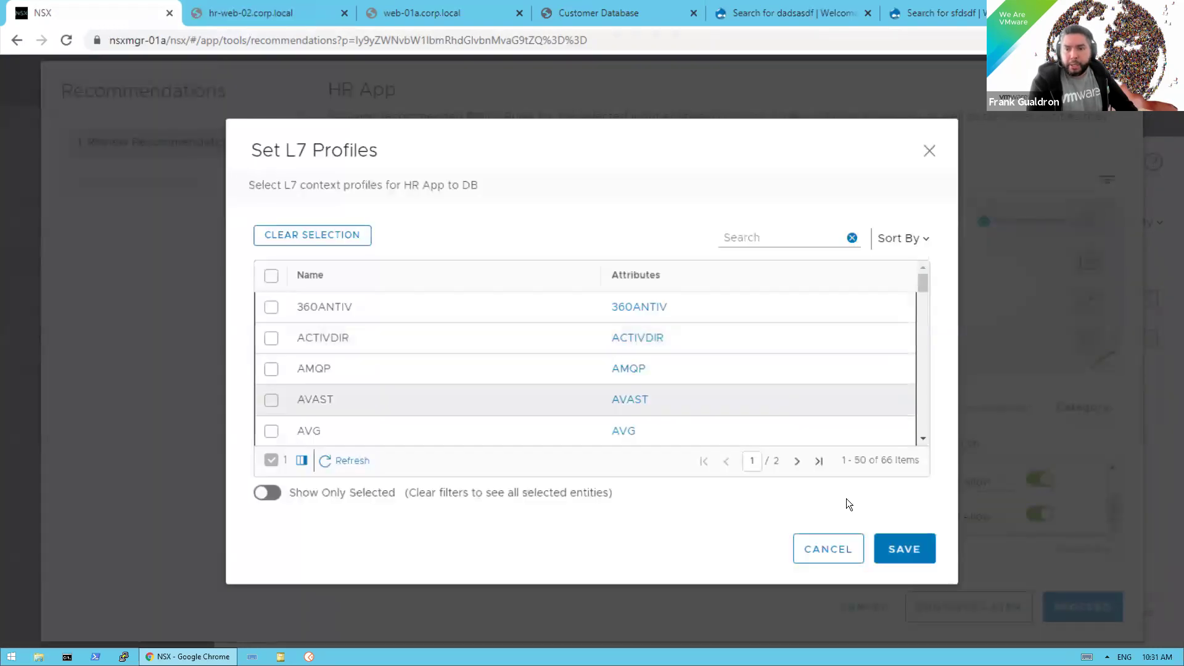
{"action": "left_click", "coordinate": [829, 546]}
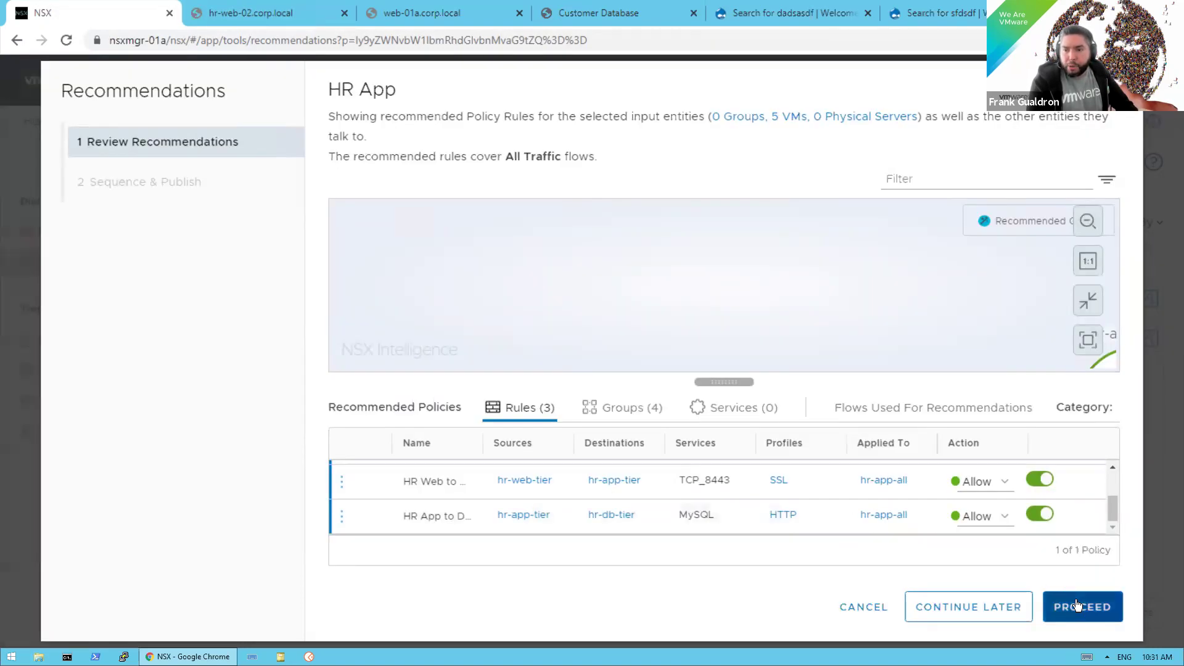
- Proceed to Sequence & Publish to review the HR App Policy's placement among the existing firewall sections, and exit without publishing
{"action": "left_click", "coordinate": [1077, 604]}
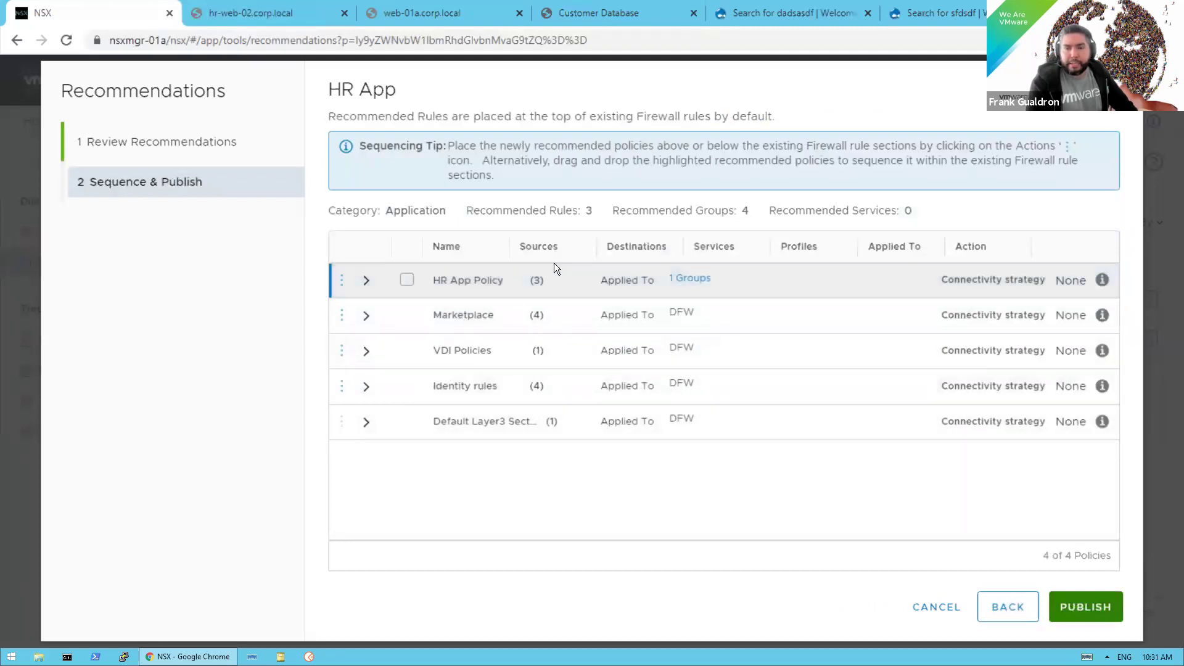
{"action": "left_click", "coordinate": [937, 607]}
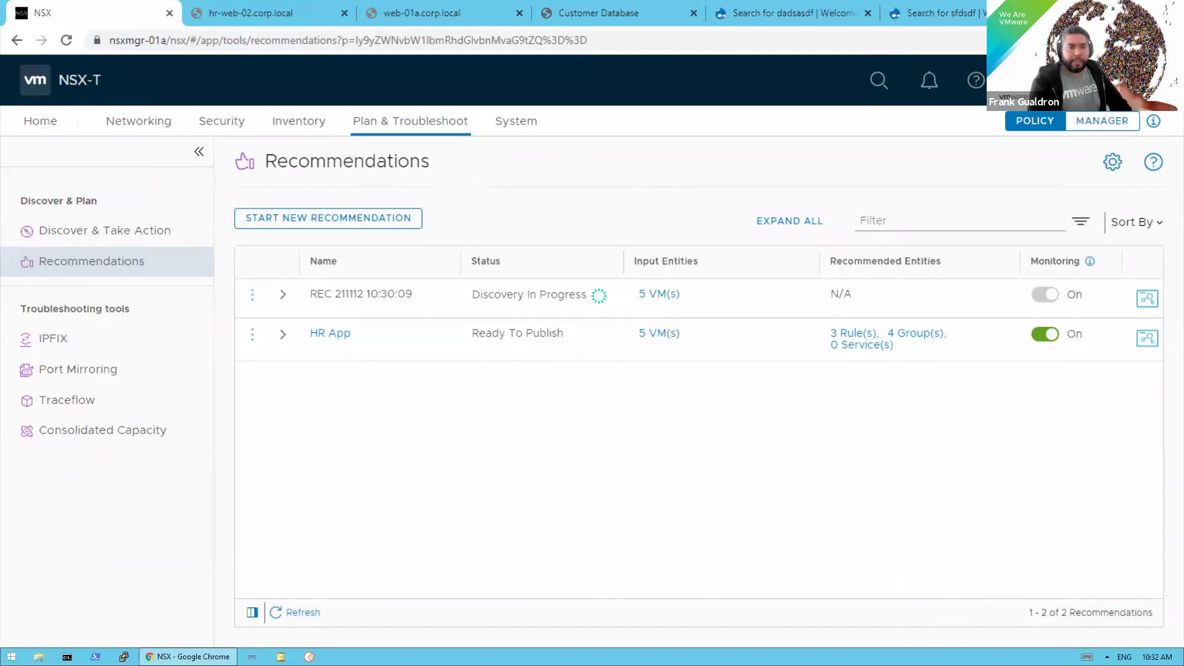
{"action": "key", "text": "alt+Tab"}
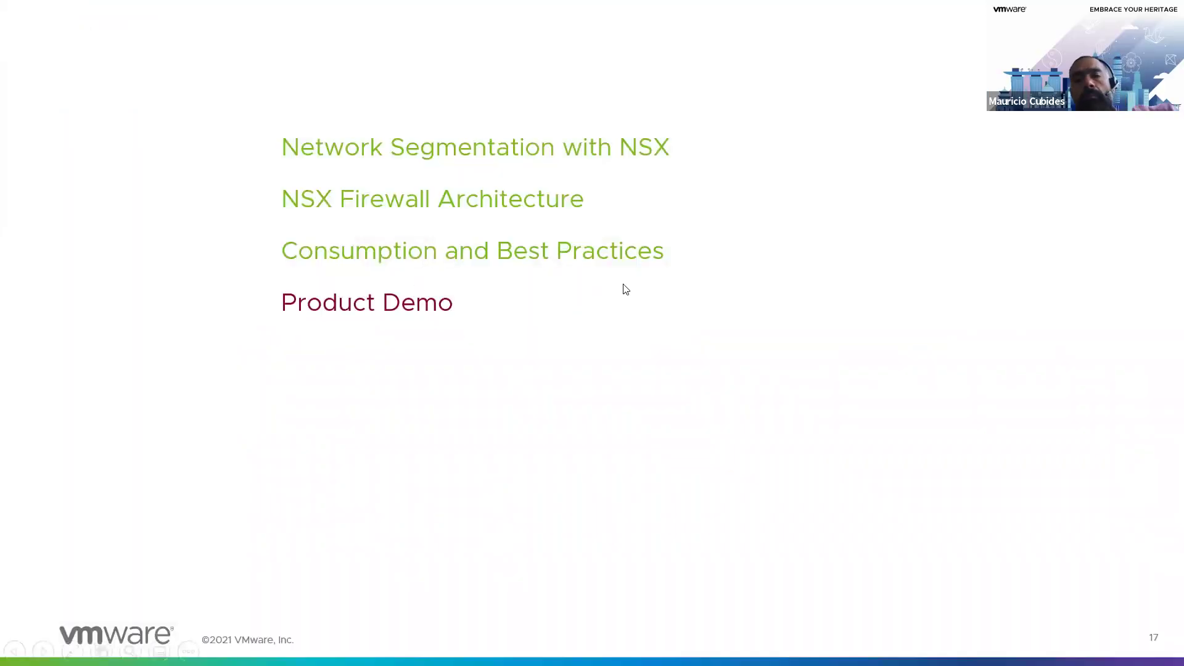
{"action": "left_click", "coordinate": [607, 288]}
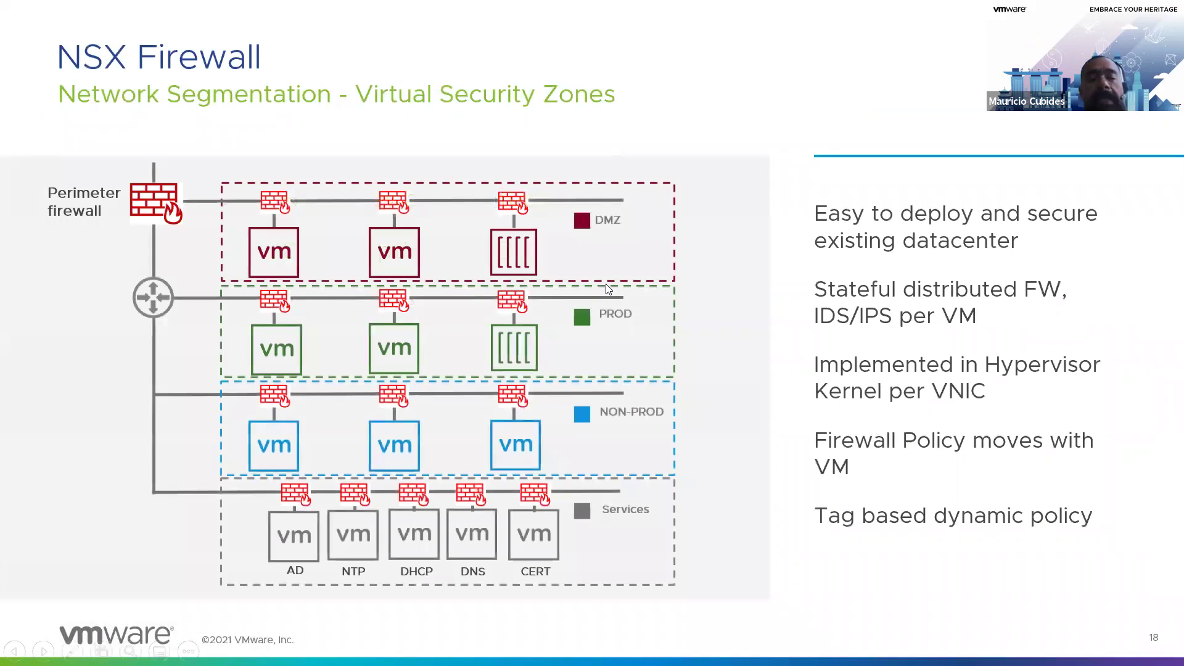